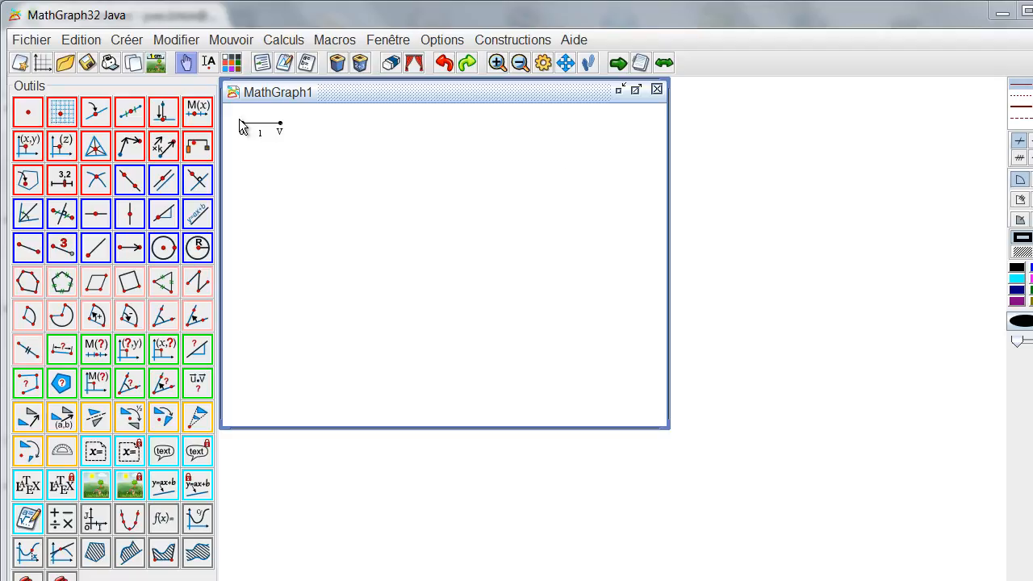
- Create a figure with a gridded orthonormal frame (O,I,J), add point A at (0, 2), and set its label above the point
{"action": "left_click", "coordinate": [41, 67]}
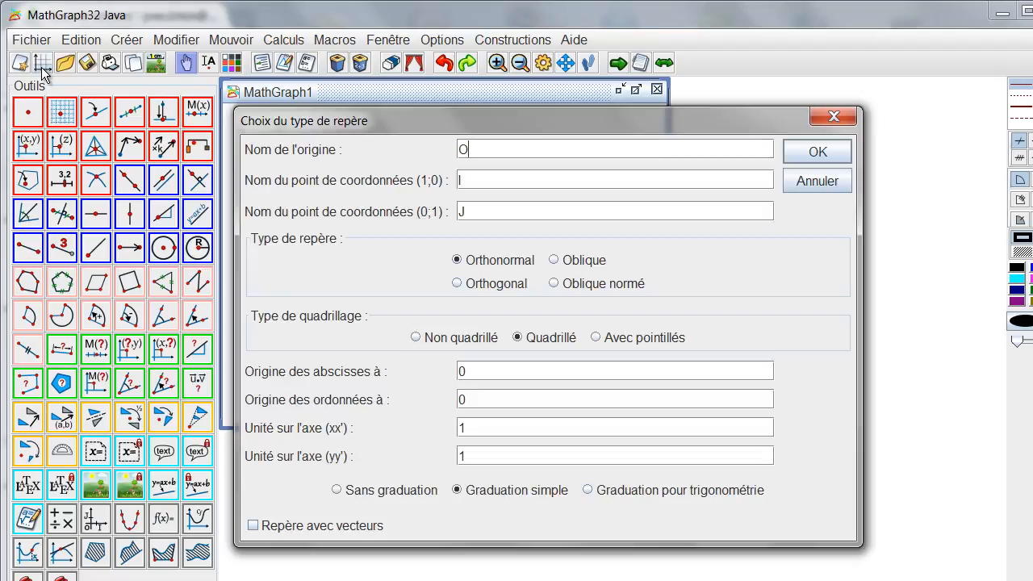
{"action": "left_click", "coordinate": [817, 151]}
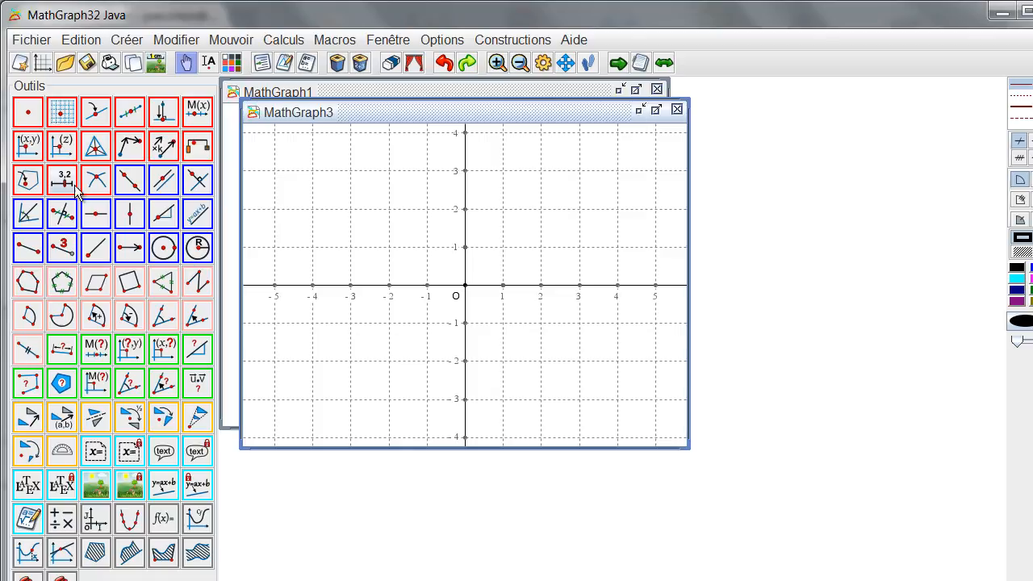
{"action": "left_click", "coordinate": [27, 149]}
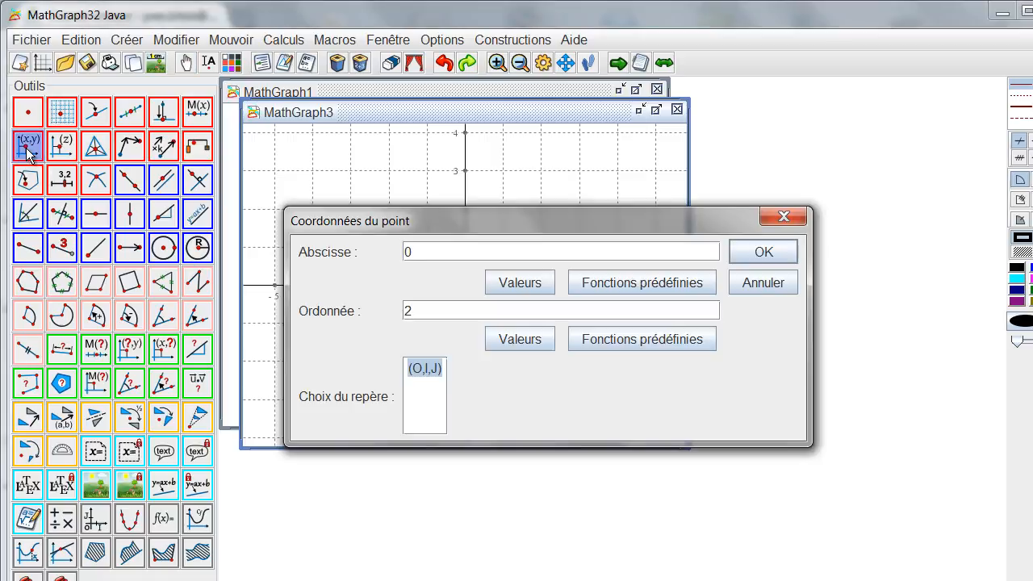
{"action": "key", "text": "Return"}
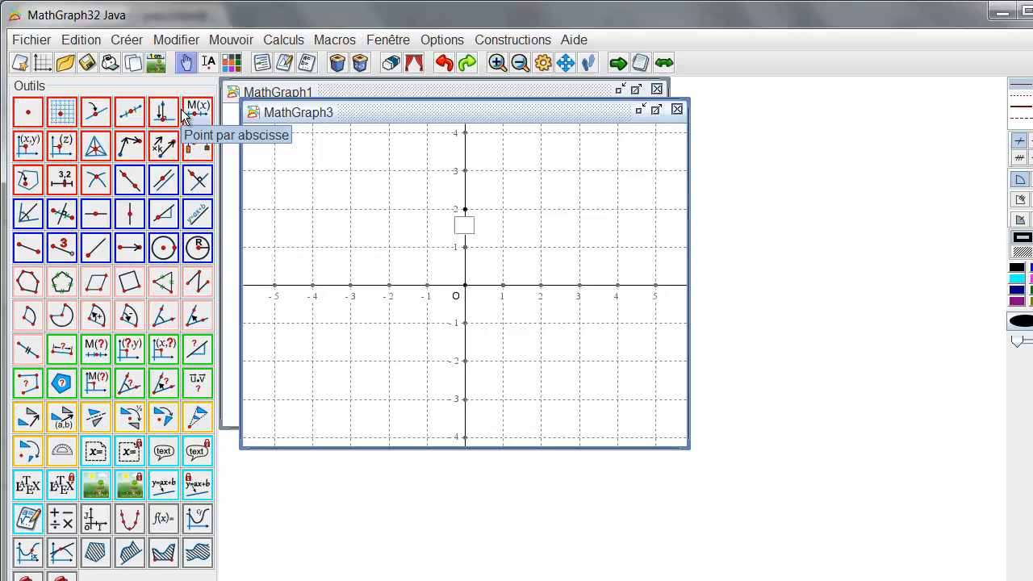
{"action": "left_click_drag", "start_coordinate": [475, 221], "coordinate": [479, 203]}
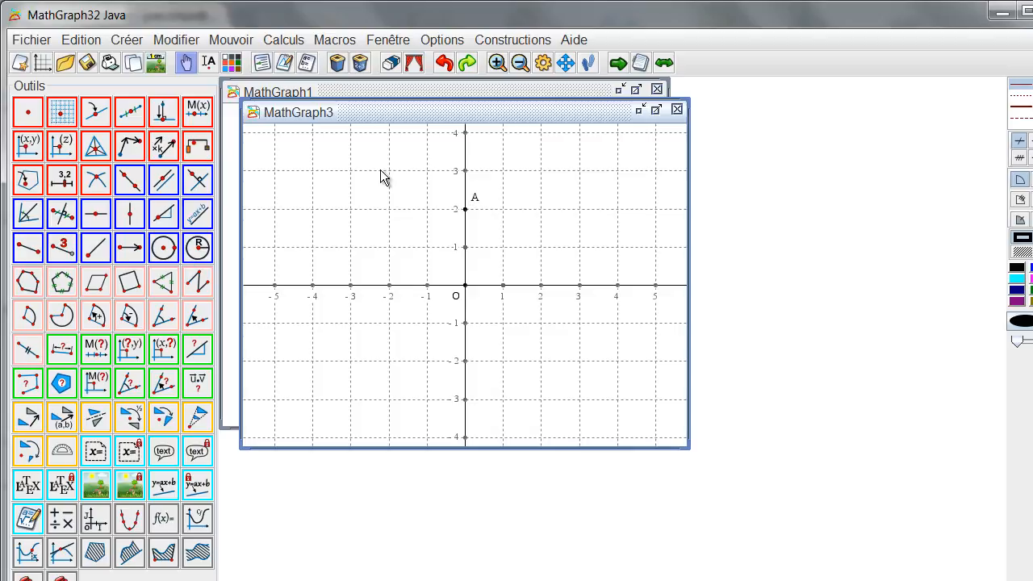
- Create a small horizontal slider m near the figure's upper-left corner, ranging from -20 to 20, with display prefix "$m=" and suffix "$"
{"action": "left_click", "coordinate": [59, 184]}
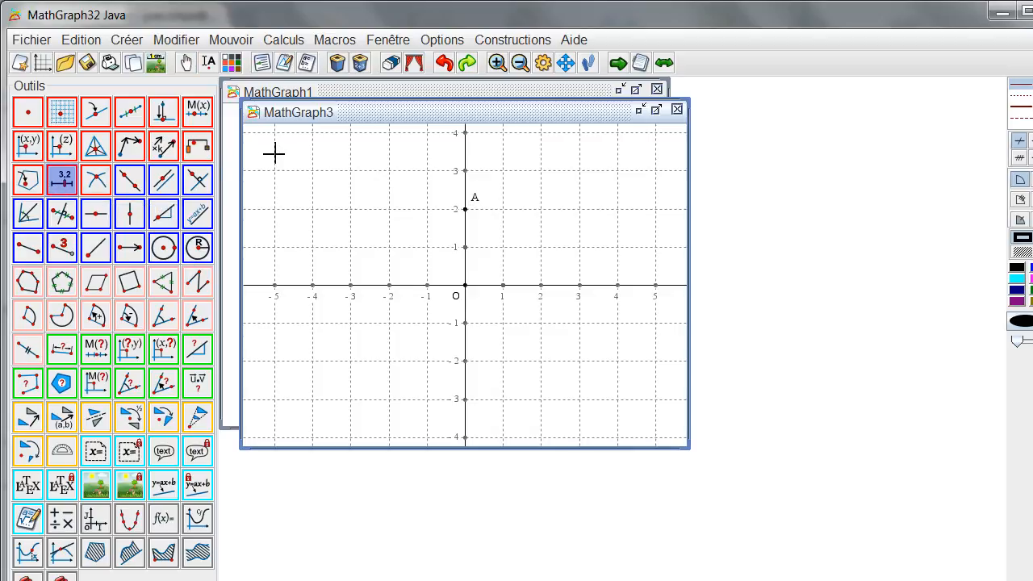
{"action": "left_click", "coordinate": [275, 153]}
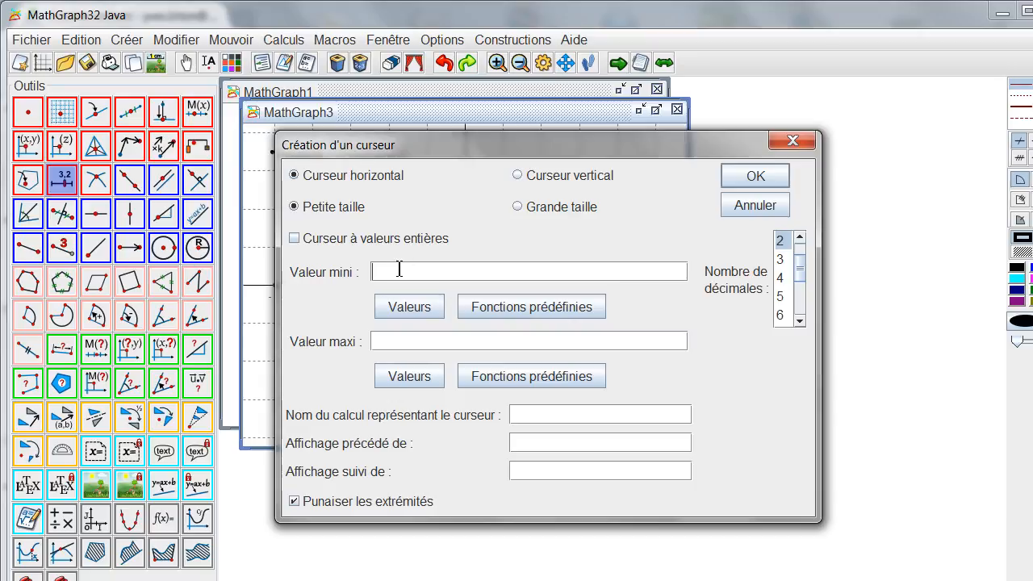
{"action": "type", "text": "-20"}
{"action": "key", "text": "Tab"}
{"action": "type", "text": "20"}
{"action": "key", "text": "Tab"}
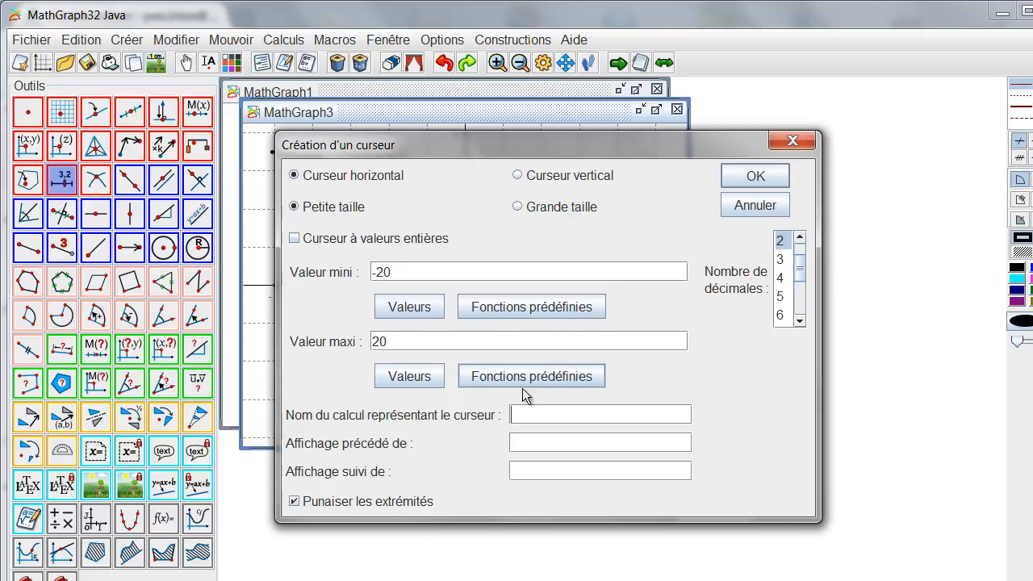
{"action": "type", "text": "m"}
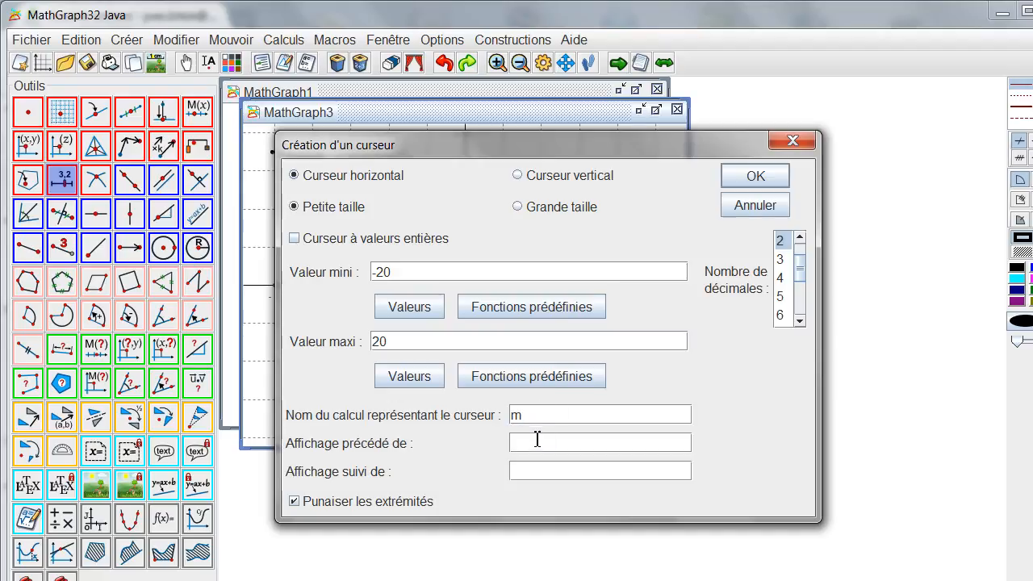
{"action": "left_click", "coordinate": [538, 443]}
{"action": "type", "text": "$m="}
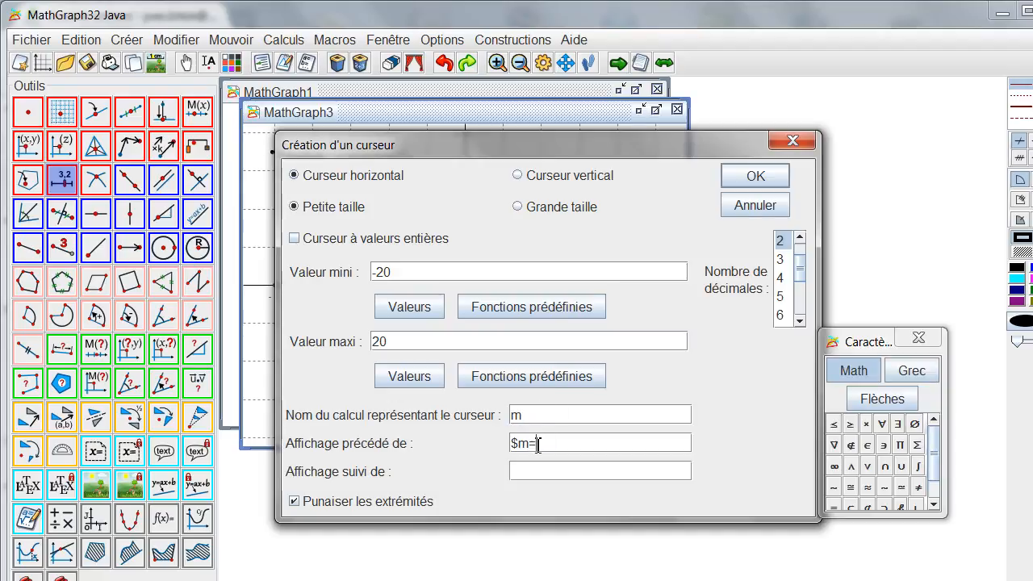
{"action": "left_click", "coordinate": [535, 477]}
{"action": "type", "text": "$"}
{"action": "left_click", "coordinate": [736, 177]}
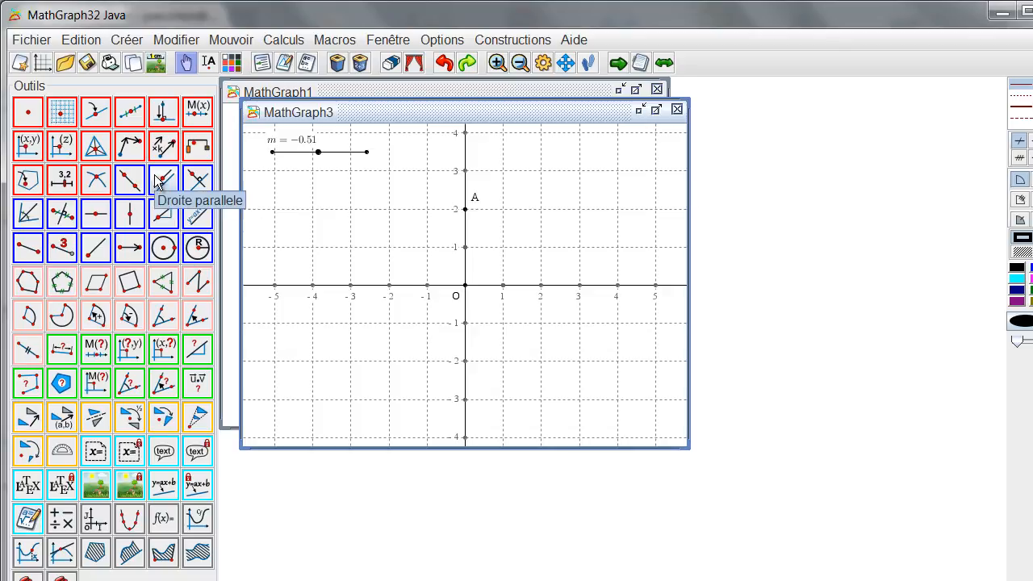
- Construct the line through point A whose slope is the slider value m in frame (O,I,J)
{"action": "left_click", "coordinate": [163, 216]}
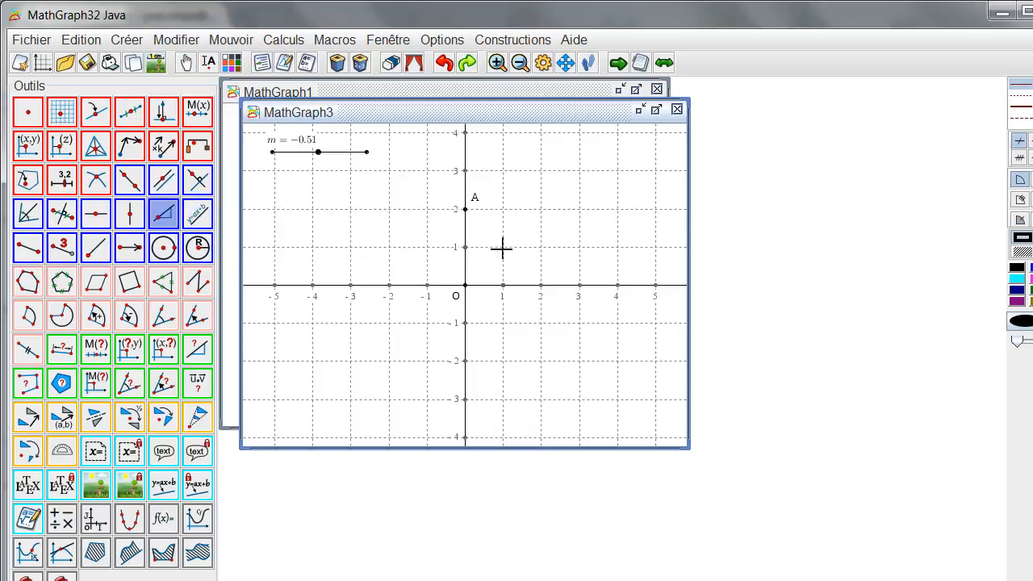
{"action": "left_click", "coordinate": [466, 211]}
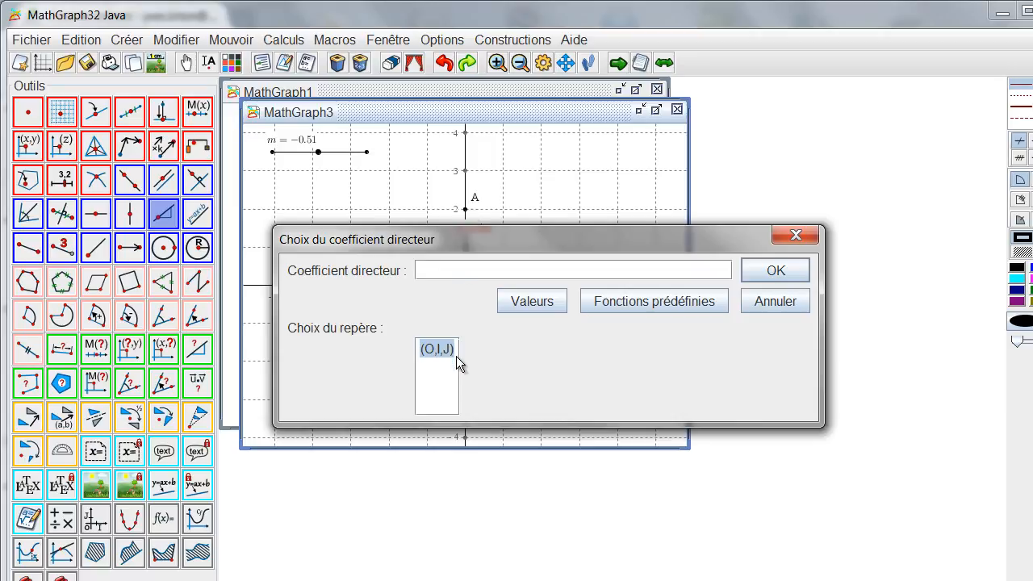
{"action": "left_click", "coordinate": [541, 310]}
{"action": "left_click", "coordinate": [434, 338]}
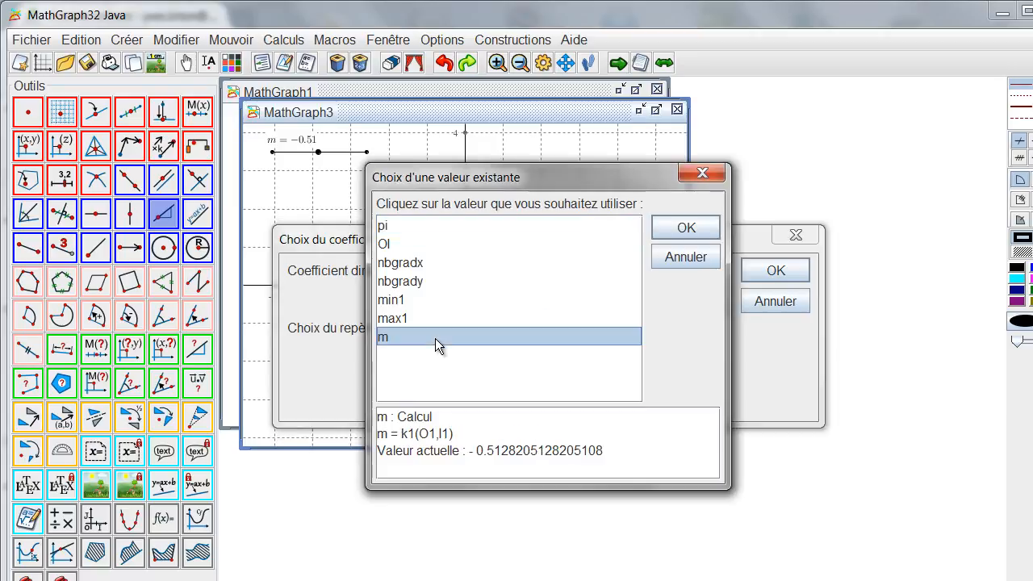
{"action": "left_click", "coordinate": [686, 228]}
{"action": "left_click", "coordinate": [765, 270]}
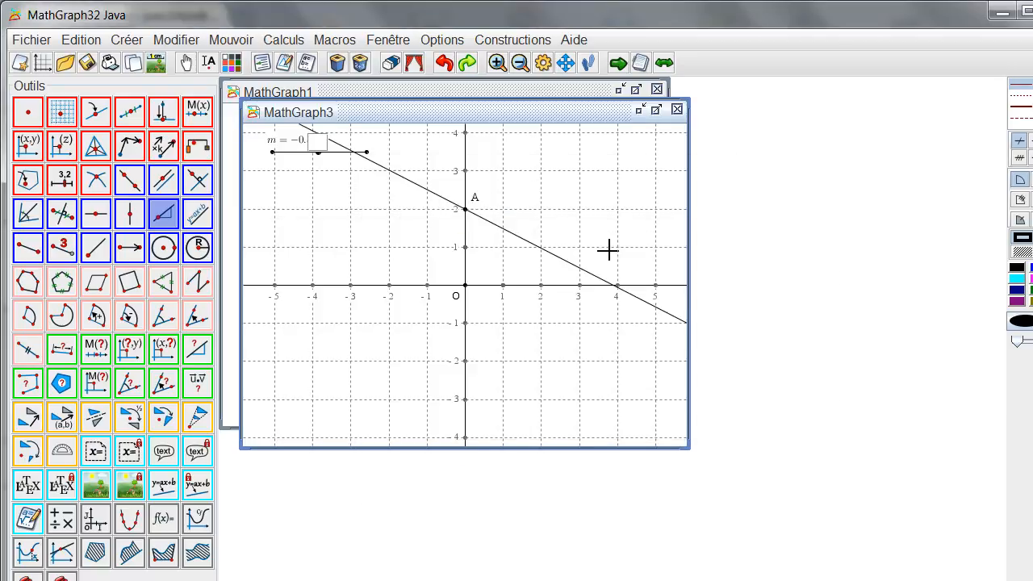
- Draw a circle centred at (0, 1) through O and mark its intersection with the sloped line as K
{"action": "left_click", "coordinate": [163, 247]}
{"action": "left_click", "coordinate": [465, 247]}
{"action": "left_click", "coordinate": [466, 286]}
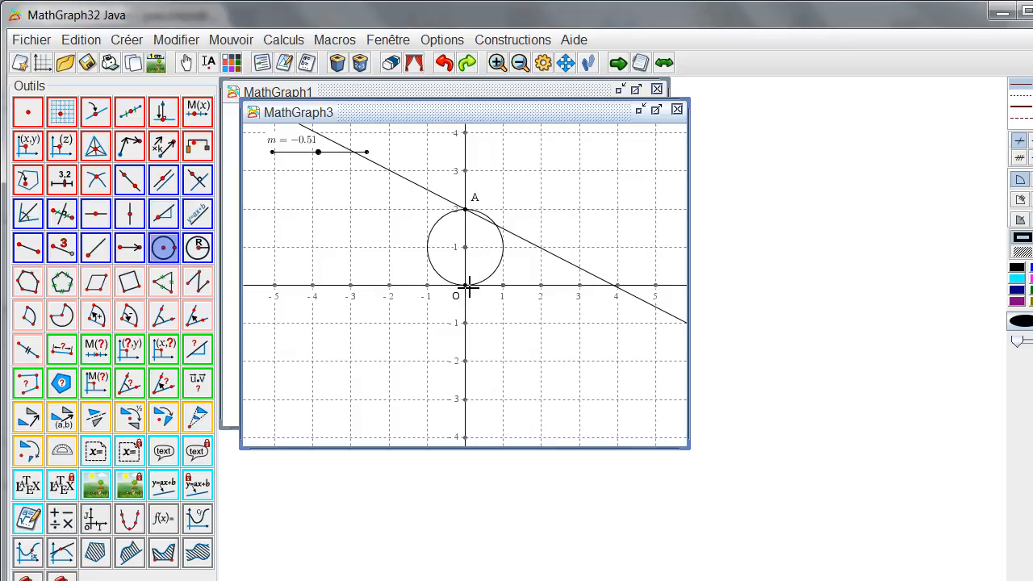
{"action": "left_click", "coordinate": [95, 179]}
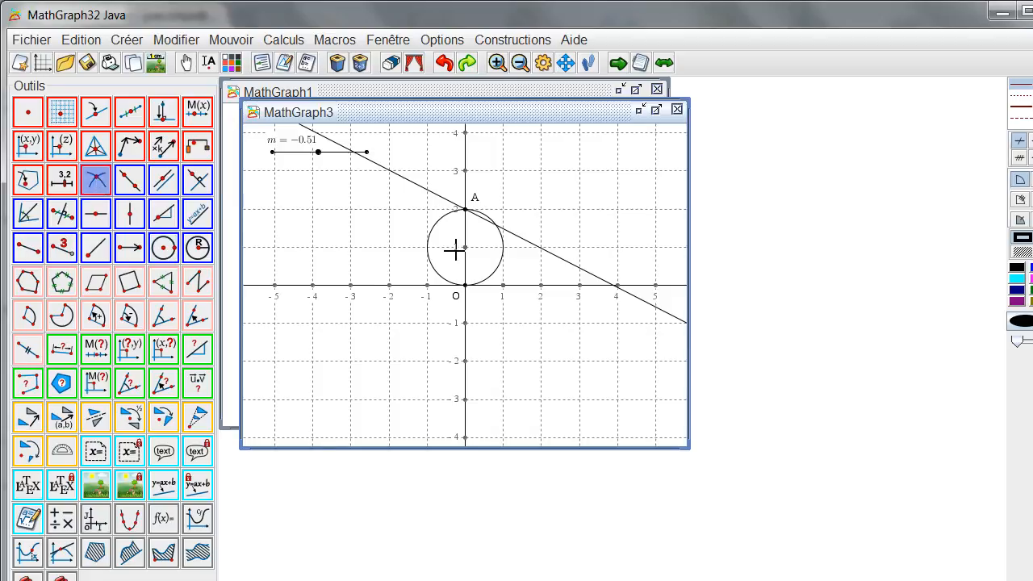
{"action": "left_click", "coordinate": [498, 223]}
{"action": "key", "text": "Return"}
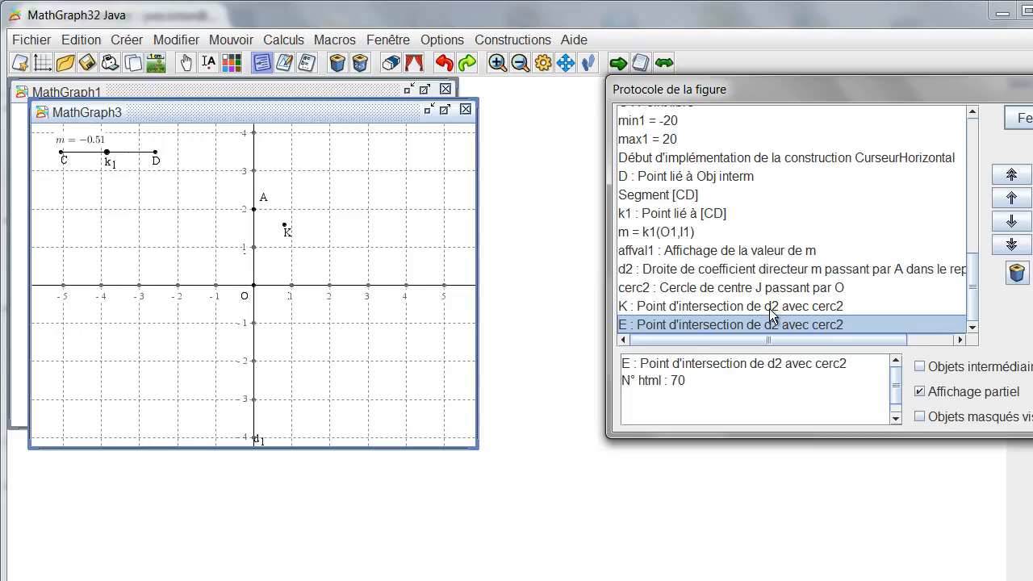
- Review the definitions of the circle and its intersection points K and E in the figure protocol
{"action": "left_click", "coordinate": [723, 295]}
{"action": "left_click", "coordinate": [722, 306]}
{"action": "left_click", "coordinate": [720, 325]}
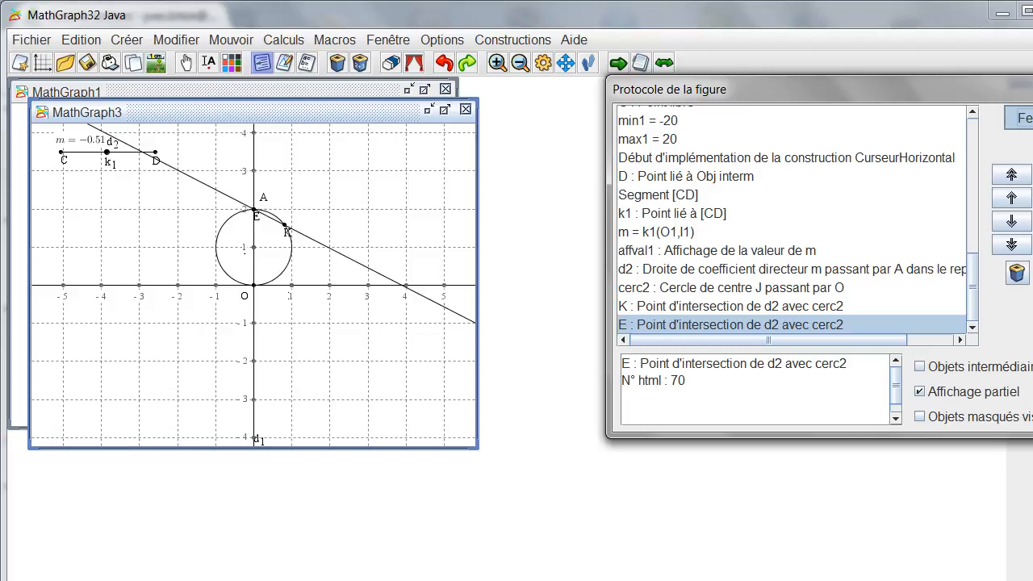
{"action": "left_click", "coordinate": [1023, 118]}
- Move slider m to about 2.22 and recheck the intersection points in the figure protocol
{"action": "left_click", "coordinate": [185, 63]}
{"action": "mouse_move", "coordinate": [319, 152]}
{"action": "left_mouse_down"}
{"action": "mouse_move", "coordinate": [337, 163]}
{"action": "mouse_move", "coordinate": [327, 161]}
{"action": "left_mouse_up"}
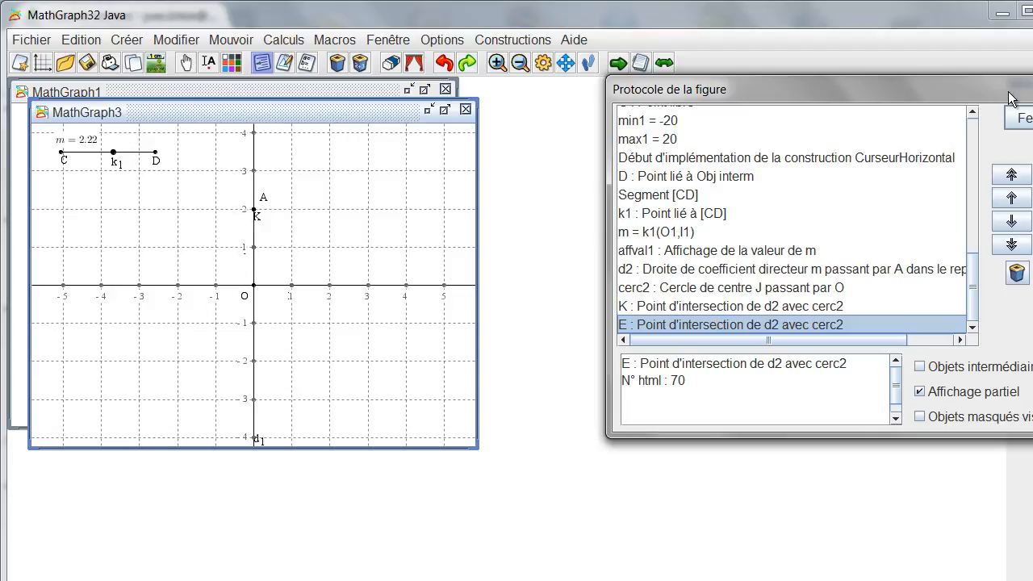
{"action": "left_click", "coordinate": [1023, 120]}
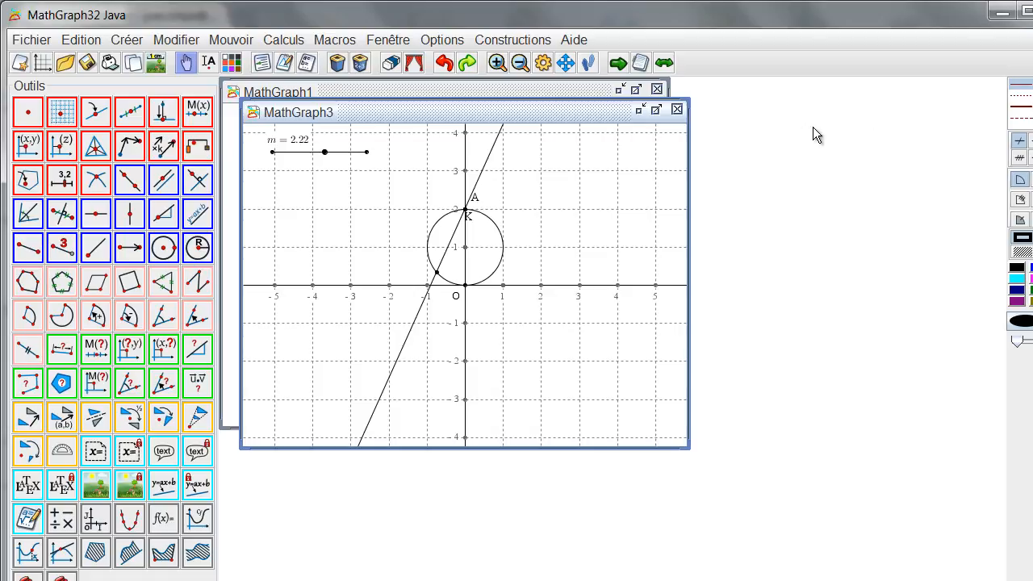
- Delete the circle through O along with its dependent intersection points
{"action": "left_click", "coordinate": [338, 64]}
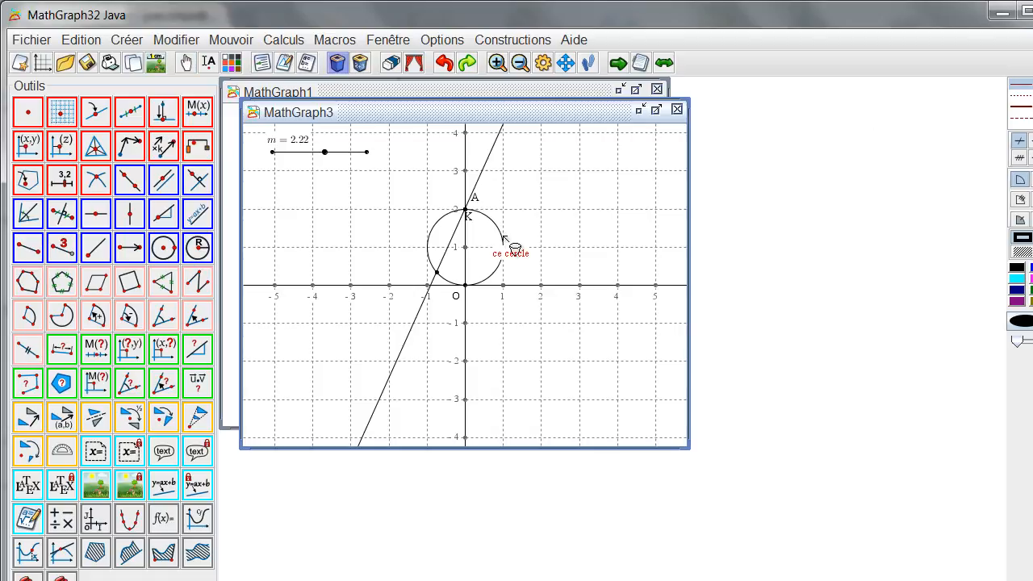
{"action": "left_click", "coordinate": [502, 239]}
{"action": "left_click", "coordinate": [529, 351]}
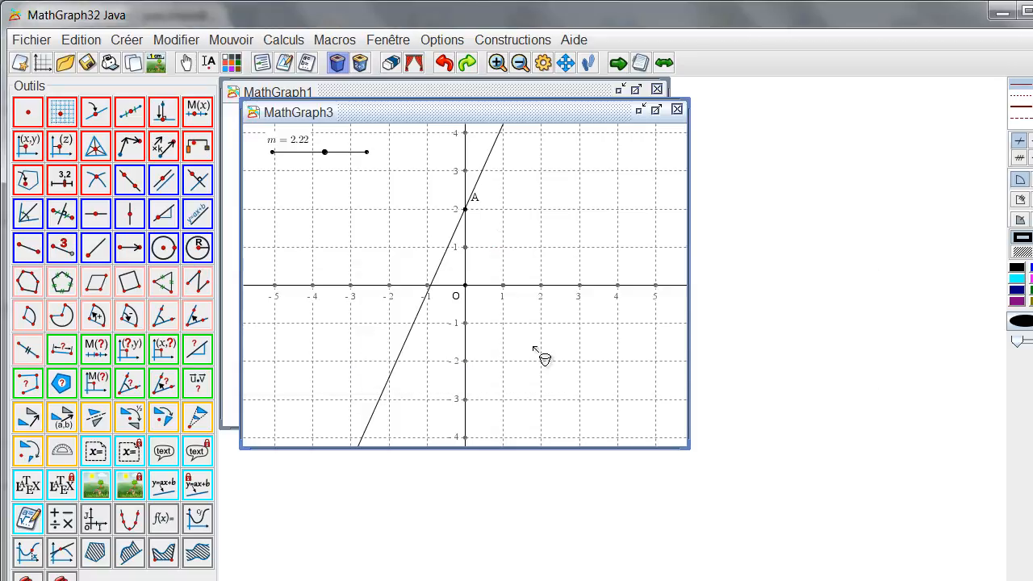
- Draw a circle centred at (0, 1) that passes through point A
{"action": "left_click", "coordinate": [164, 248]}
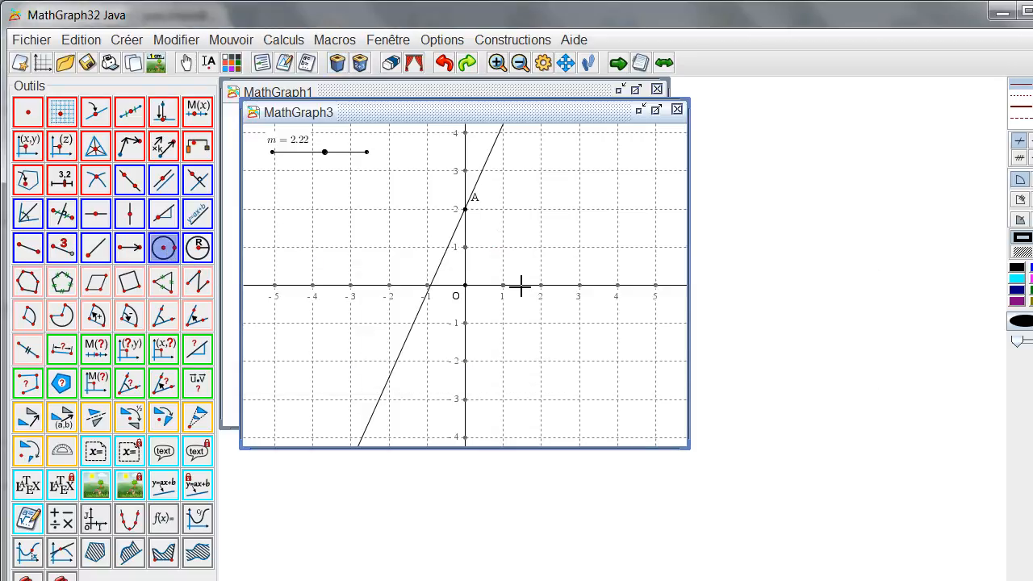
{"action": "left_click", "coordinate": [467, 249]}
{"action": "left_click", "coordinate": [465, 210]}
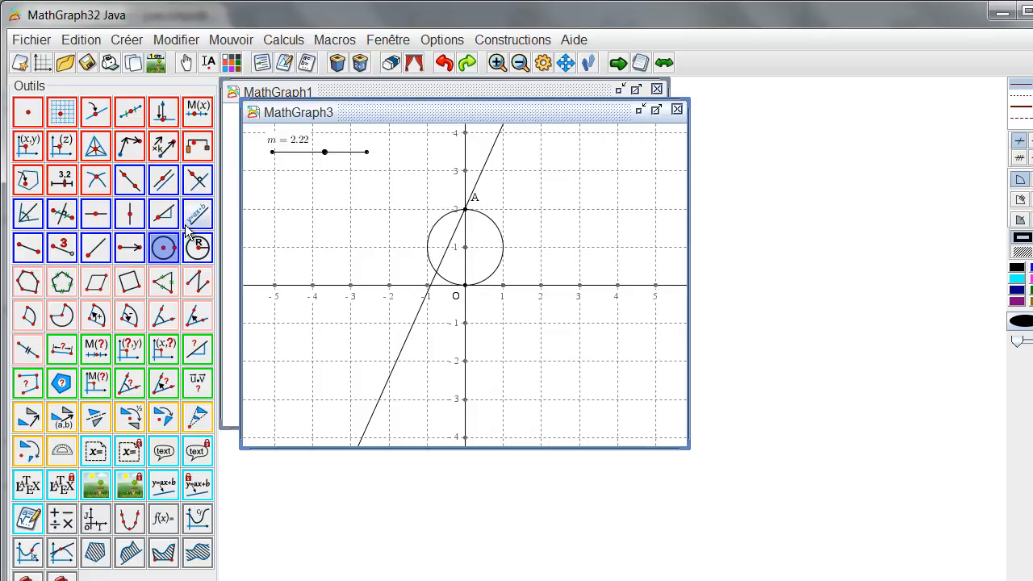
- Mark the intersection of the line and circle other than A as K, and test it by moving slider m to about -1.54
{"action": "left_click", "coordinate": [95, 180]}
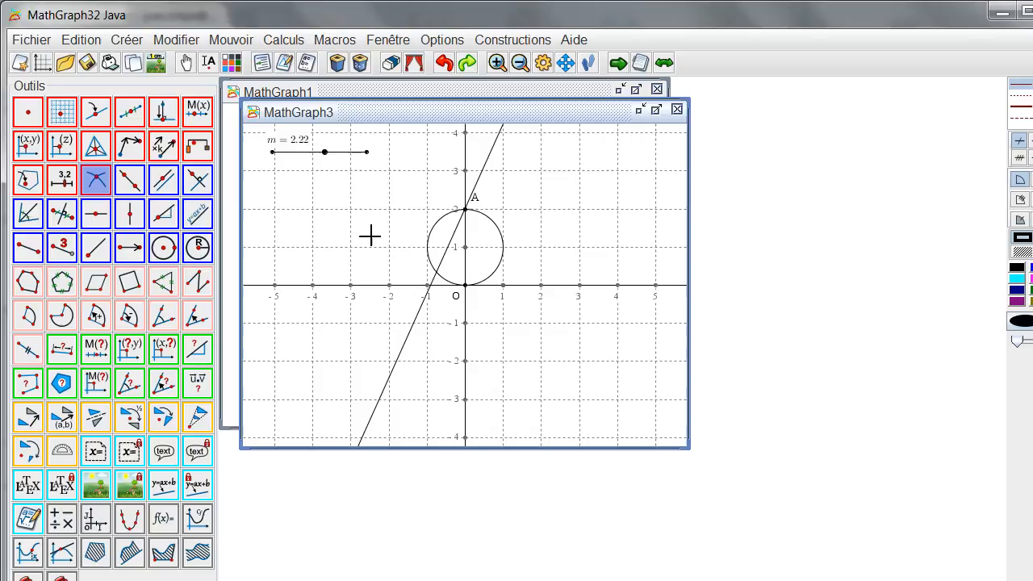
{"action": "left_click", "coordinate": [437, 273]}
{"action": "key", "text": "Return"}
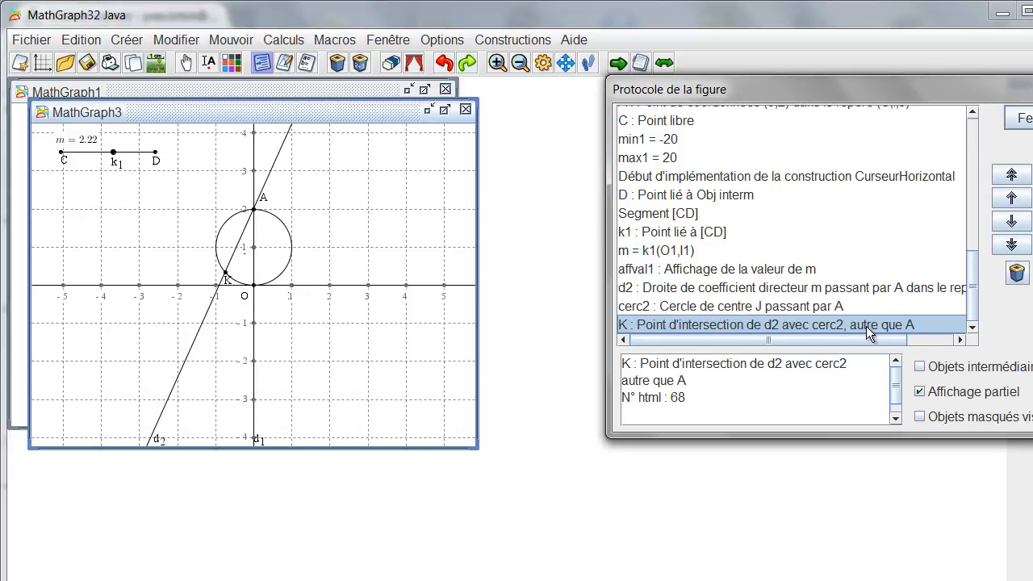
{"action": "left_click", "coordinate": [1018, 120]}
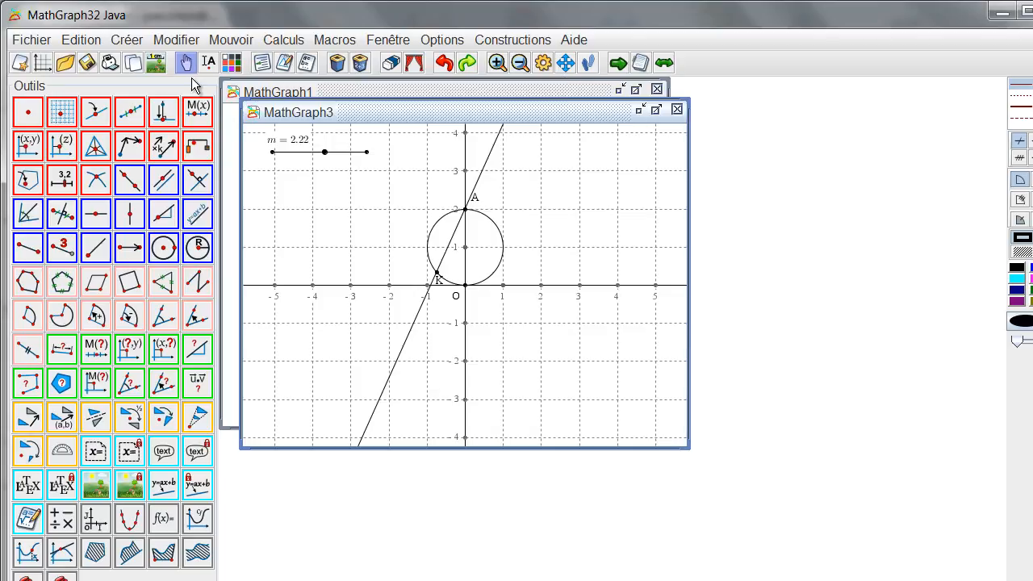
{"action": "left_click_drag", "start_coordinate": [324, 152], "coordinate": [315, 153]}
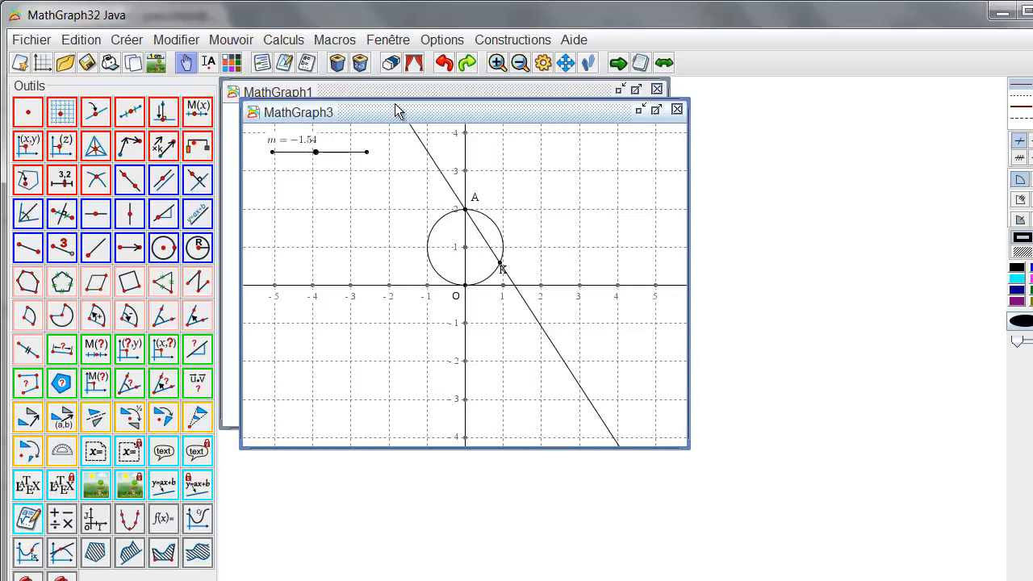
- Mark the intersection of the sloped line with the x-axis as point H
{"action": "left_click", "coordinate": [96, 181]}
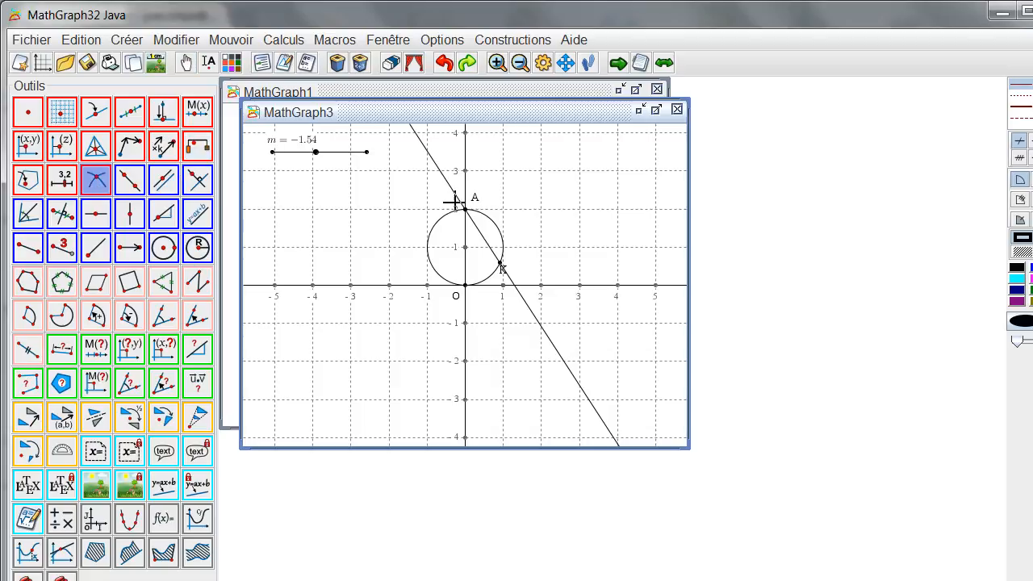
{"action": "left_click", "coordinate": [517, 285]}
{"action": "type", "text": "H"}
{"action": "key", "text": "Return"}
- Measure the abscissa of point H and the ordinate of point K in frame (O,I,J)
{"action": "left_click", "coordinate": [131, 348]}
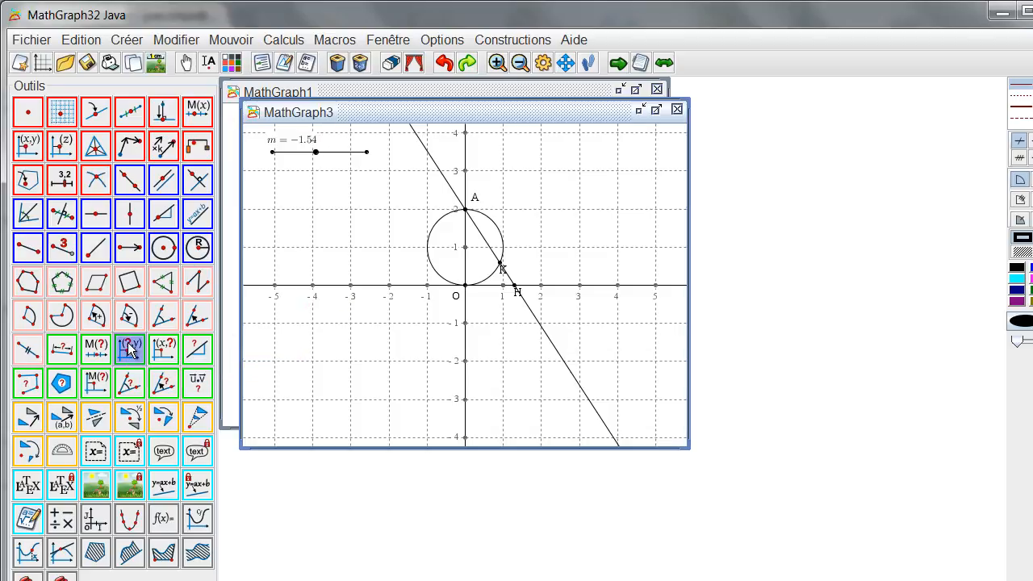
{"action": "left_click", "coordinate": [518, 288]}
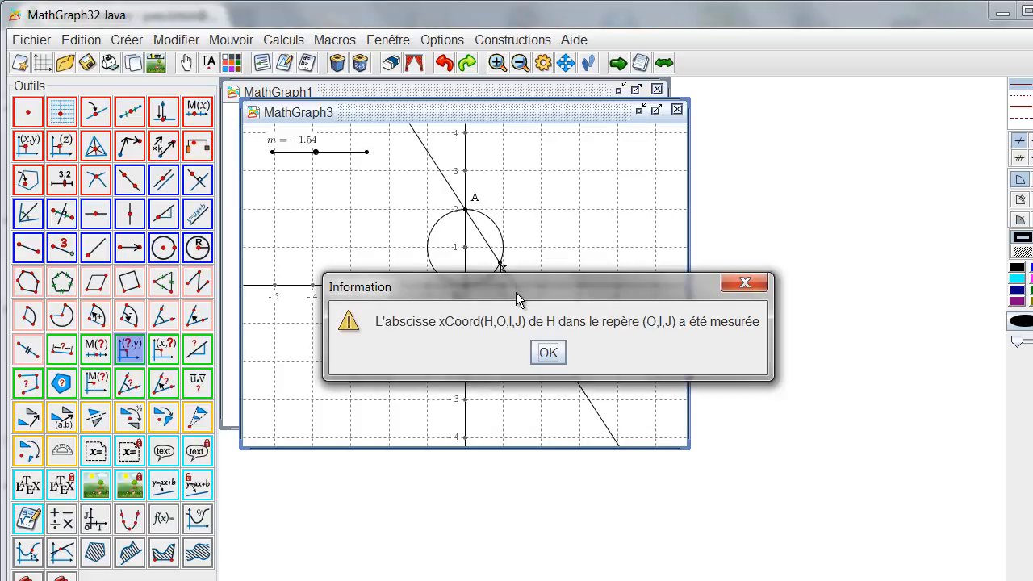
{"action": "left_click", "coordinate": [551, 352]}
{"action": "left_click", "coordinate": [164, 348]}
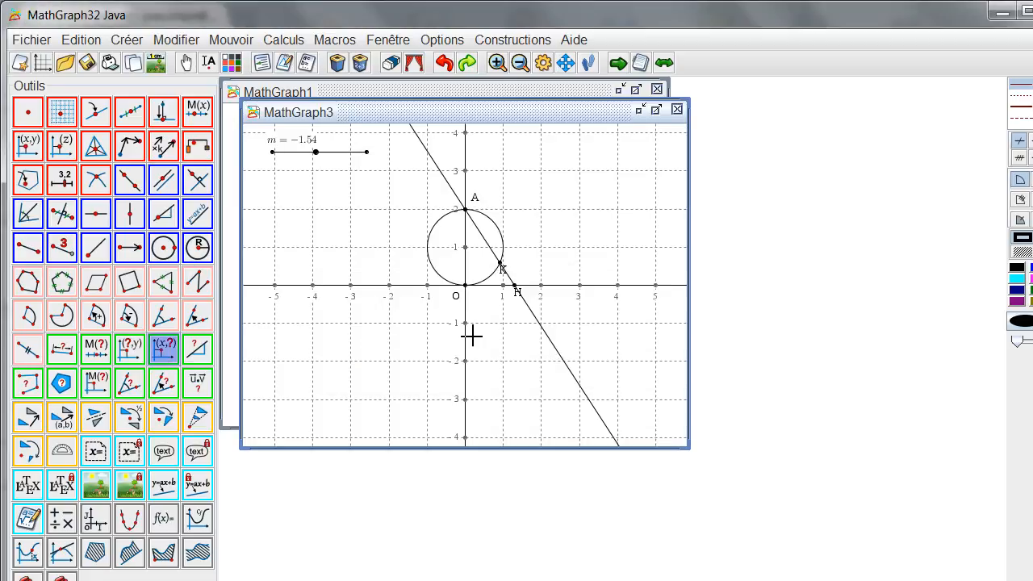
{"action": "left_click", "coordinate": [501, 270]}
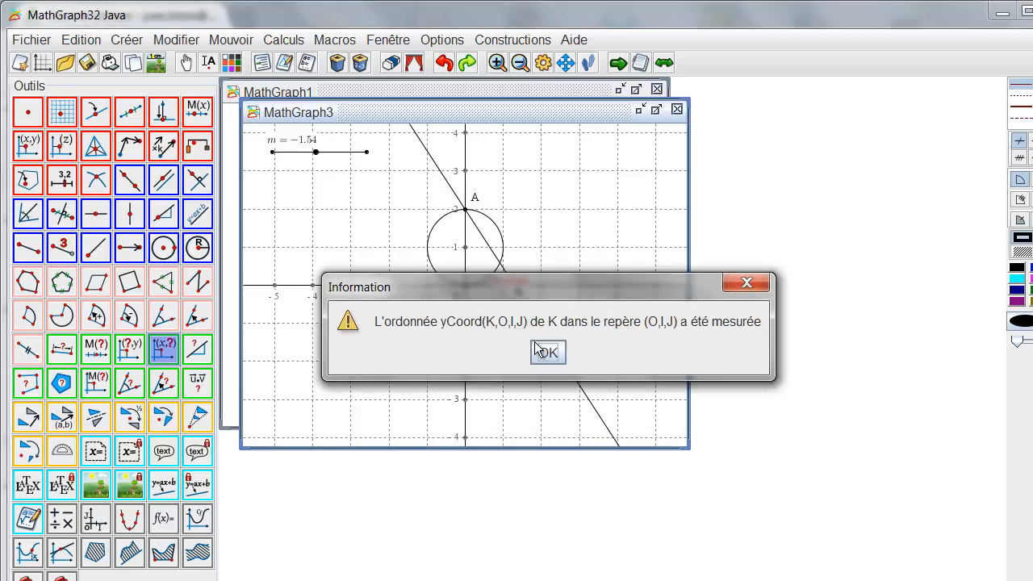
{"action": "left_click", "coordinate": [542, 350]}
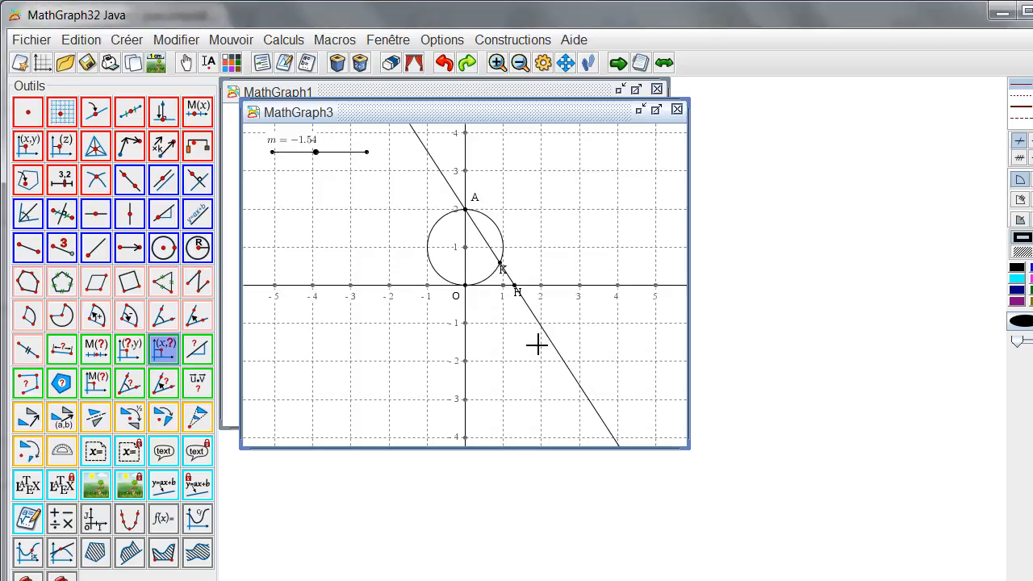
- Create a point on the y-axis whose ordinate is yCoord(K,O,I,J) in frame (O,I,J)
{"action": "left_click", "coordinate": [22, 151]}
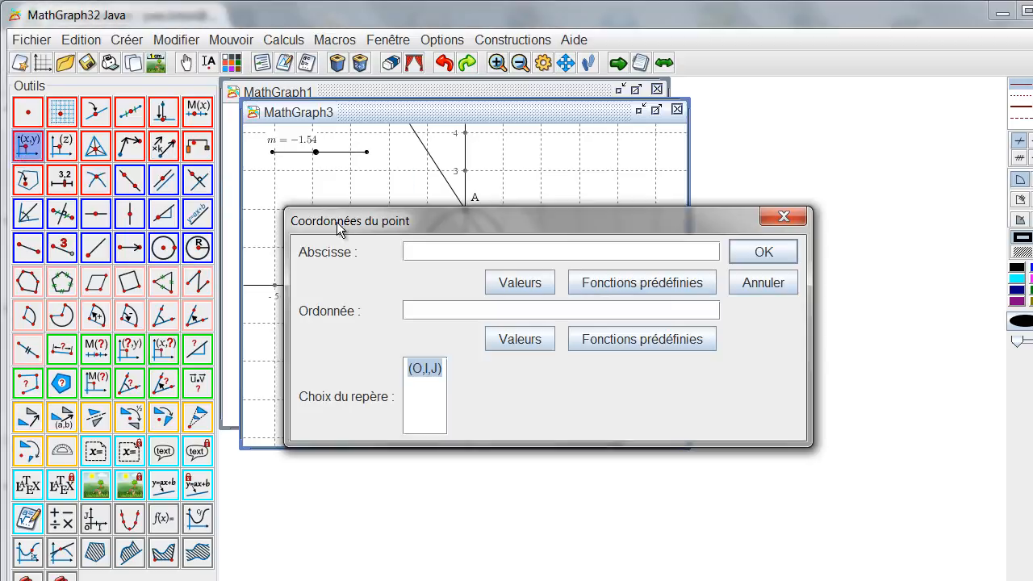
{"action": "left_click", "coordinate": [516, 341]}
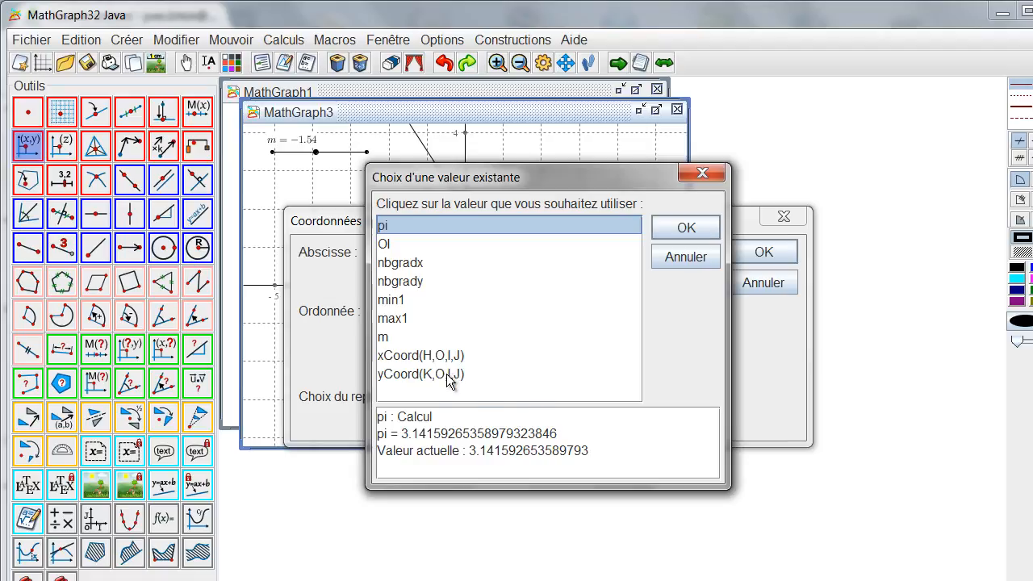
{"action": "left_click", "coordinate": [447, 374]}
{"action": "left_click", "coordinate": [685, 229]}
{"action": "left_click", "coordinate": [746, 248]}
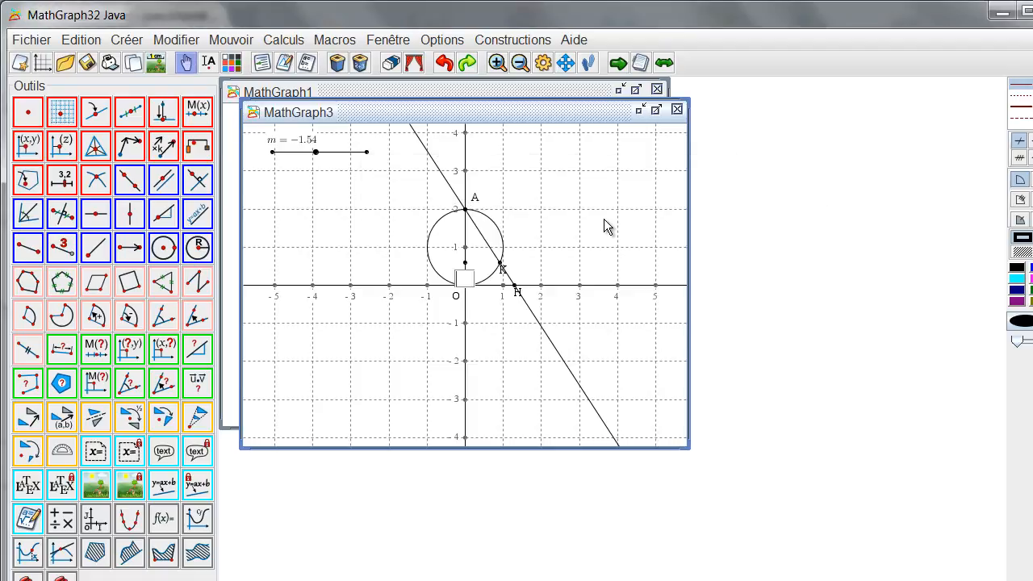
- Create a point with abscissa xCoord(H,O,I,J) and ordinate yCoord(K,O,I,J) in frame (O,I,J)
{"action": "left_click", "coordinate": [28, 145]}
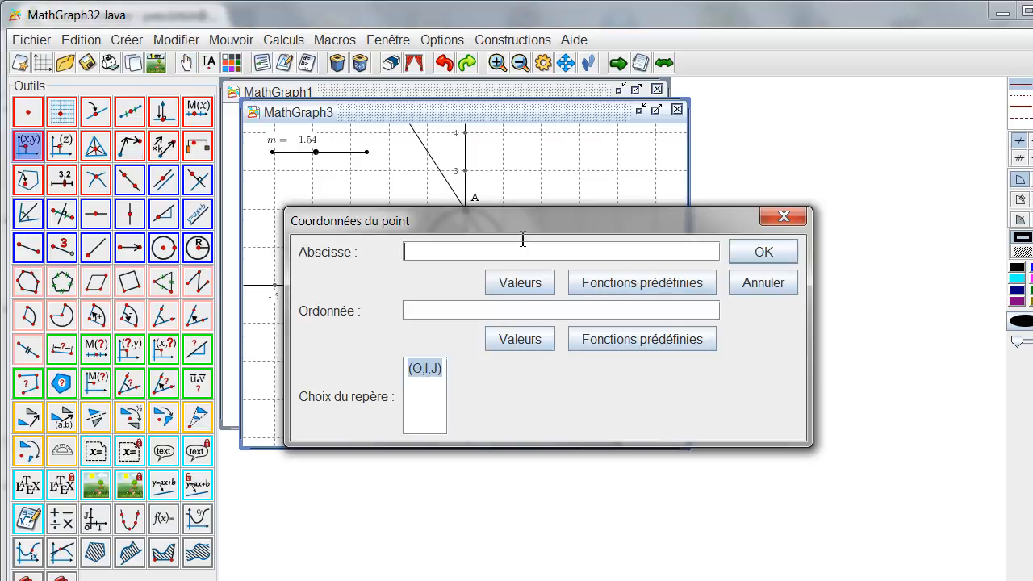
{"action": "left_click", "coordinate": [533, 280]}
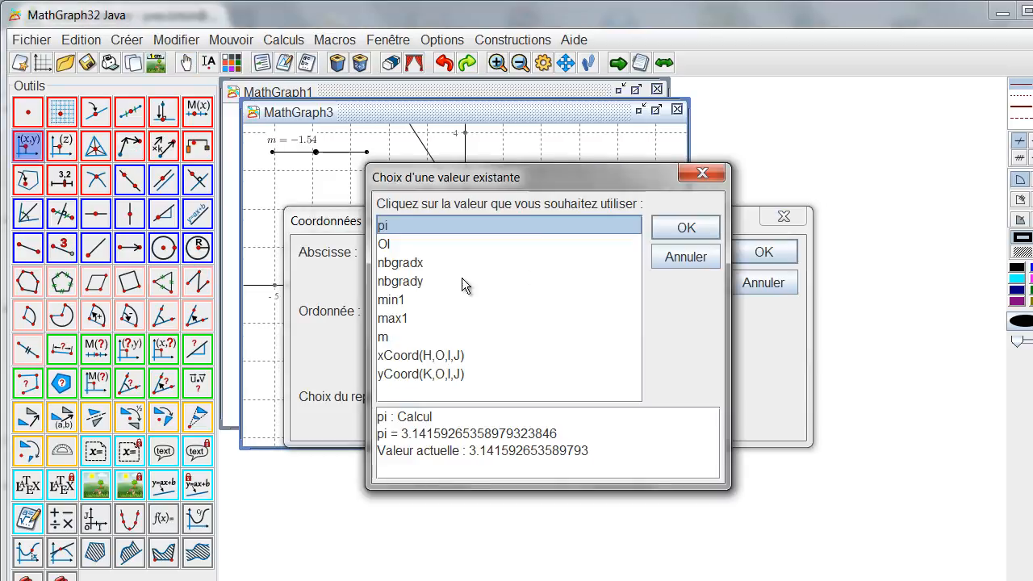
{"action": "left_click", "coordinate": [442, 355]}
{"action": "left_click", "coordinate": [684, 228]}
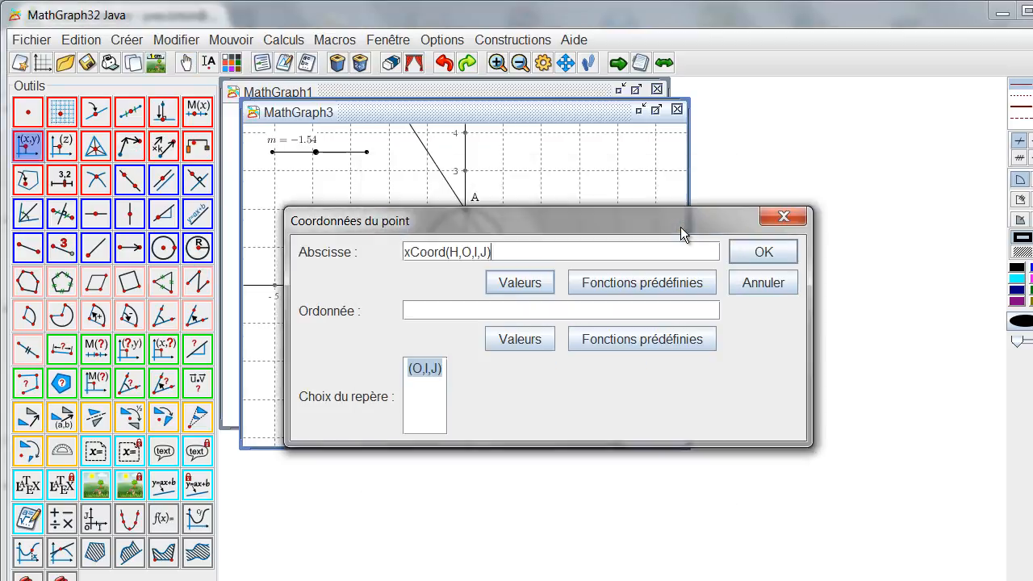
{"action": "left_click", "coordinate": [511, 336]}
{"action": "left_click", "coordinate": [428, 373]}
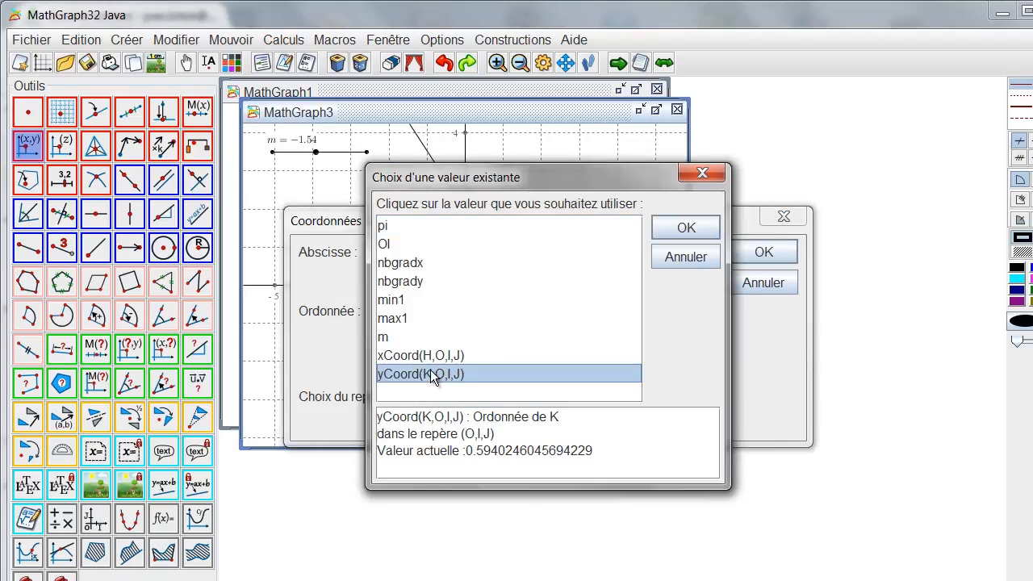
{"action": "left_click", "coordinate": [685, 228]}
{"action": "left_click", "coordinate": [738, 252]}
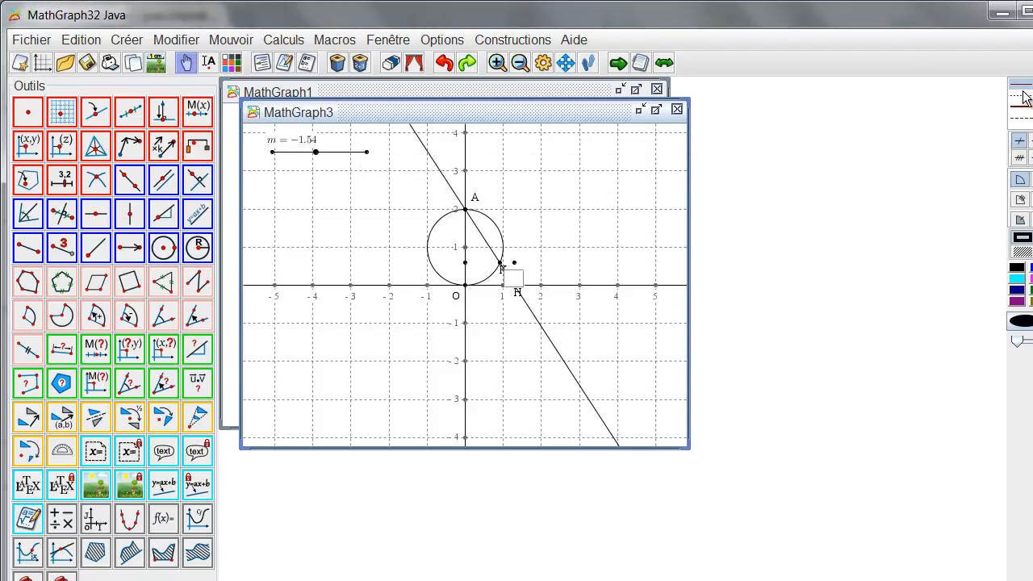
- Draw dotted segments joining the new coordinate point to the y-axis point level with K and to point H
{"action": "left_click", "coordinate": [28, 248]}
{"action": "left_click", "coordinate": [464, 262]}
{"action": "left_click", "coordinate": [514, 264]}
{"action": "left_click", "coordinate": [514, 263]}
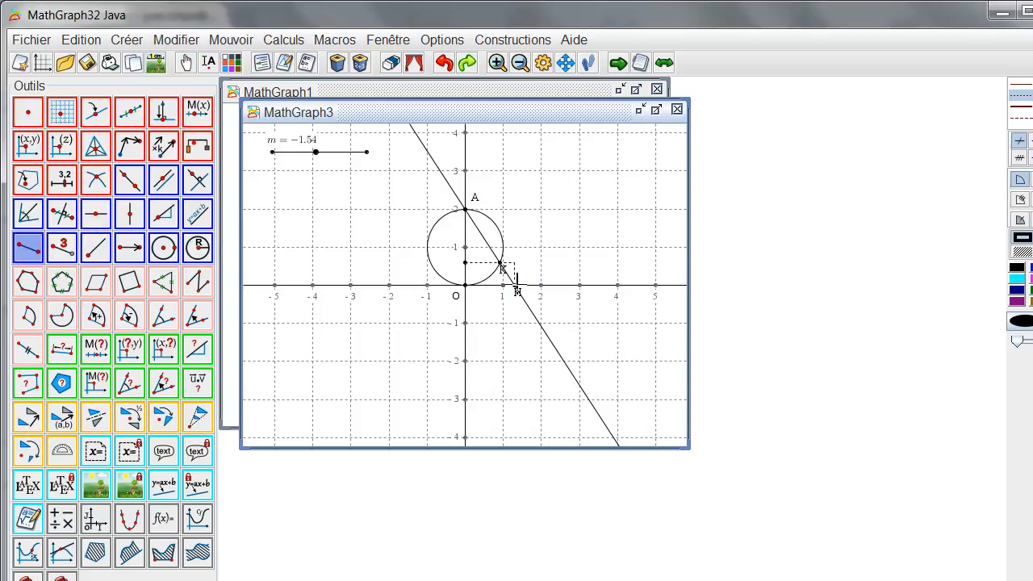
{"action": "left_click", "coordinate": [514, 286]}
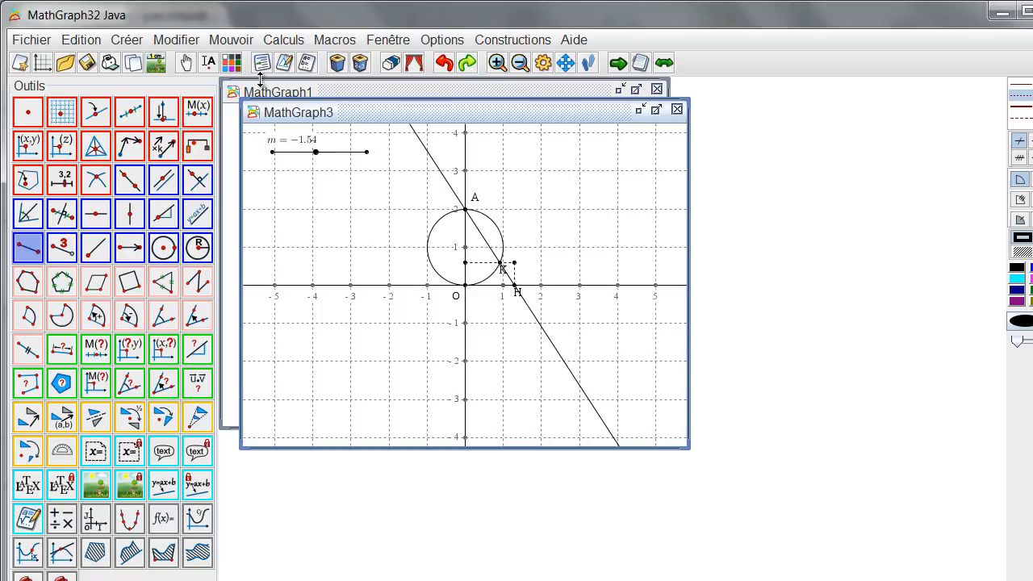
- Name the point above H as M and place its label just above the point
{"action": "left_click", "coordinate": [208, 63]}
{"action": "left_click", "coordinate": [515, 262]}
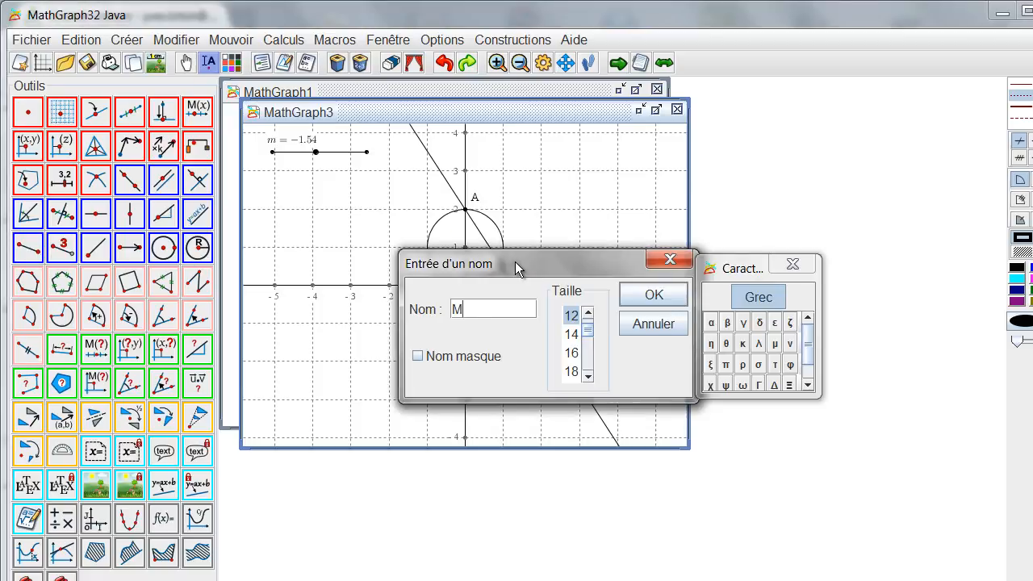
{"action": "type", "text": "M"}
{"action": "key", "text": "Return"}
{"action": "left_click_drag", "start_coordinate": [517, 263], "coordinate": [521, 252]}
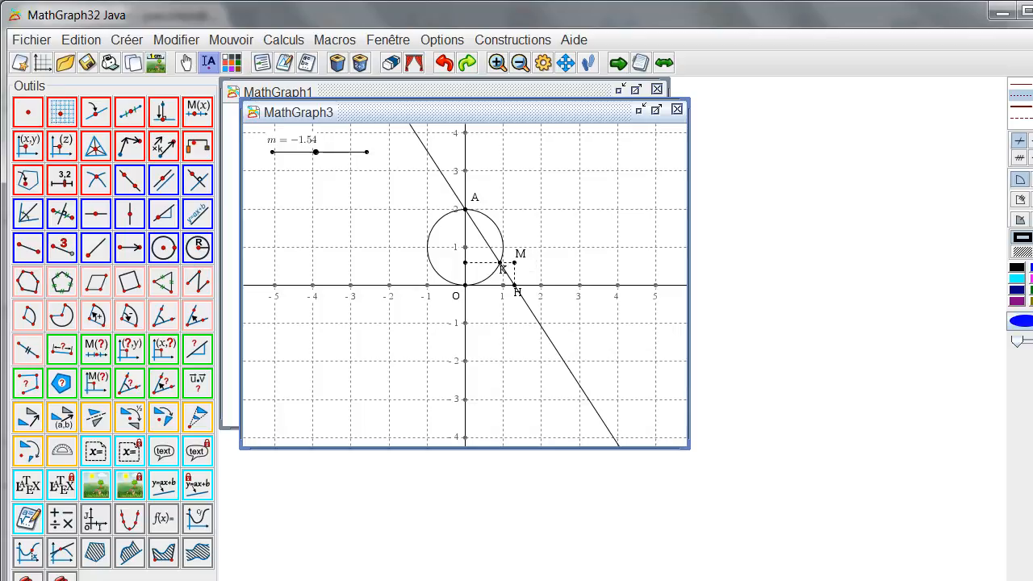
- Trace the locus of M driven by slider m's point, as a thick blue line with 500 points and automatic discontinuity handling
{"action": "left_click", "coordinate": [1020, 106]}
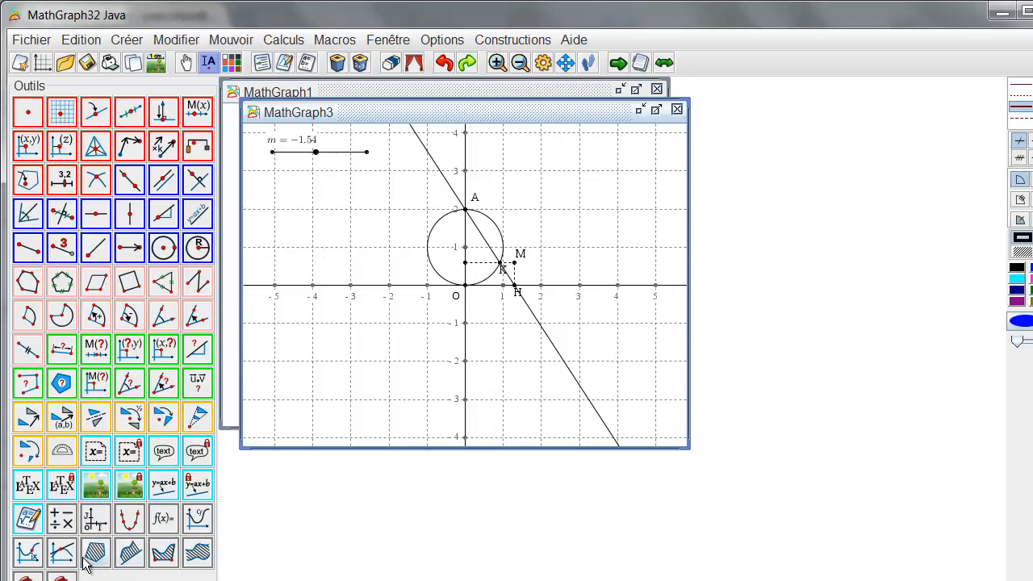
{"action": "left_click", "coordinate": [129, 520]}
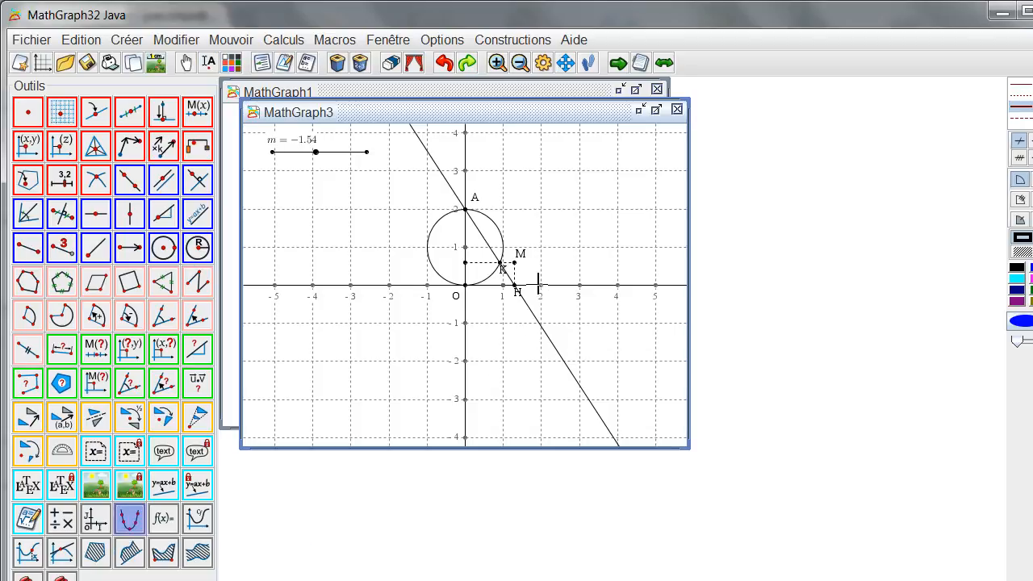
{"action": "left_click", "coordinate": [516, 269]}
{"action": "left_click", "coordinate": [314, 153]}
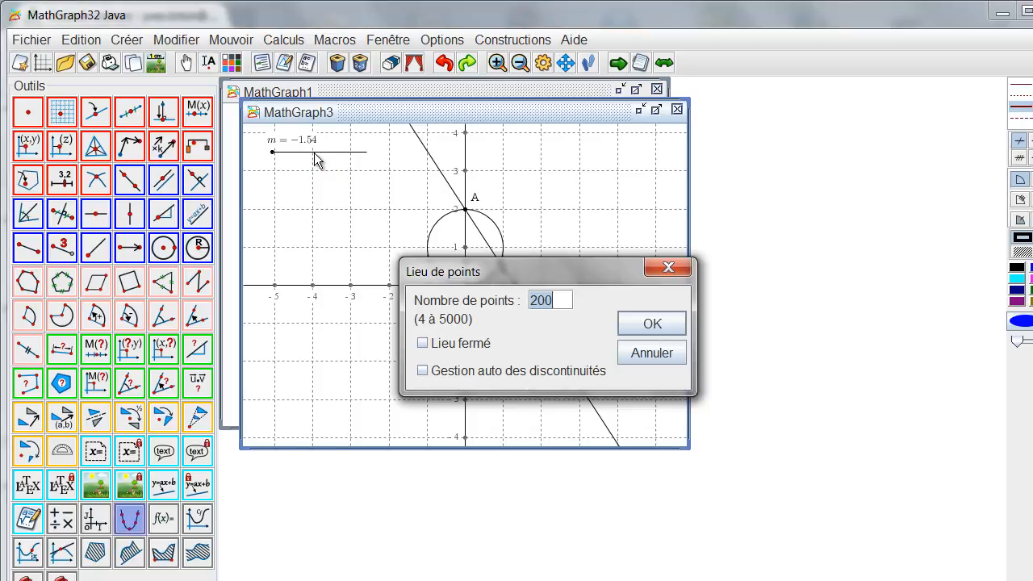
{"action": "type", "text": "500"}
{"action": "left_click", "coordinate": [441, 373]}
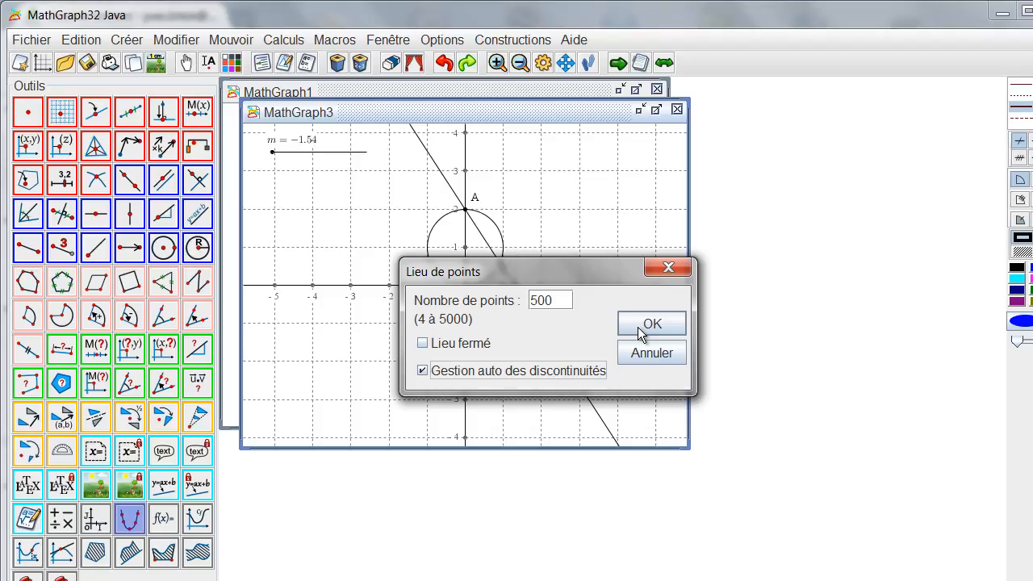
{"action": "left_click", "coordinate": [650, 323]}
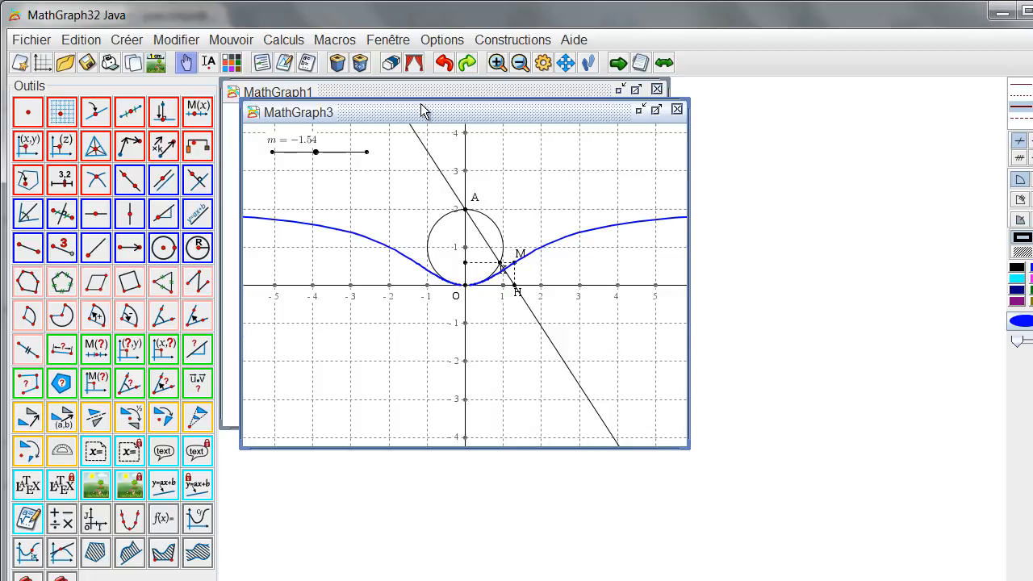
- Delete the left endpoint of slider m together with all objects that depend on it
{"action": "left_click", "coordinate": [338, 66]}
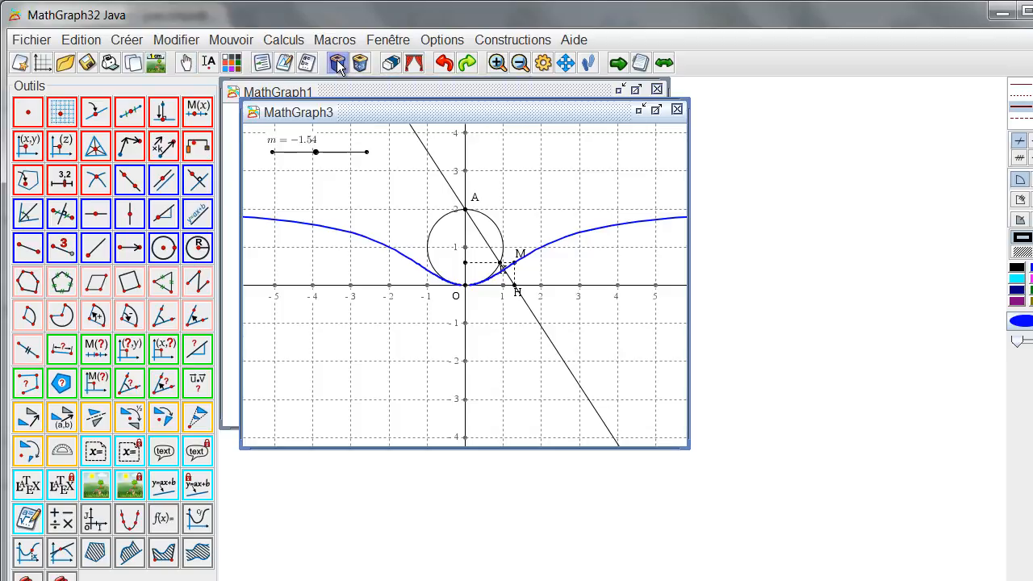
{"action": "left_click", "coordinate": [274, 152]}
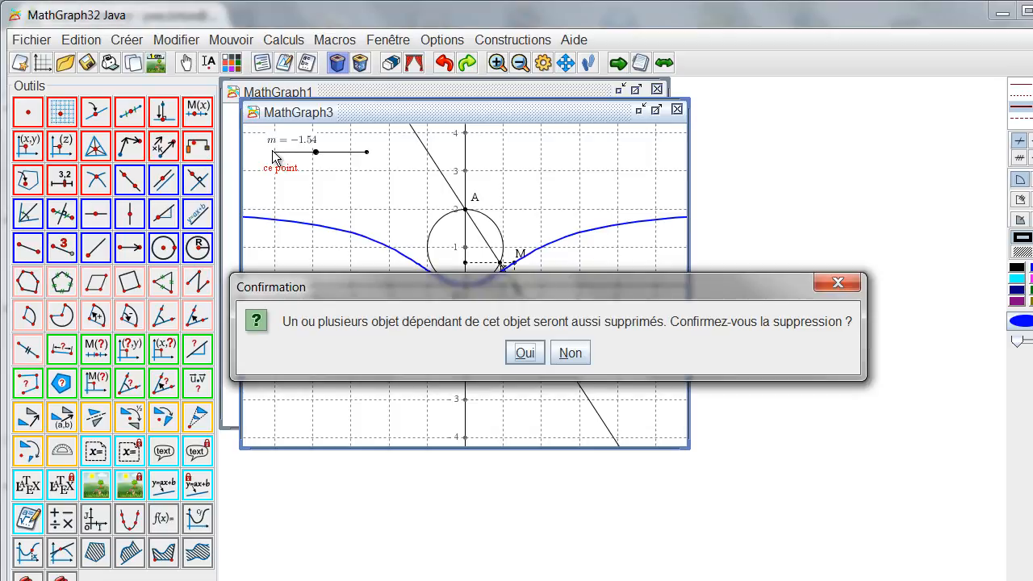
{"action": "left_click", "coordinate": [524, 353]}
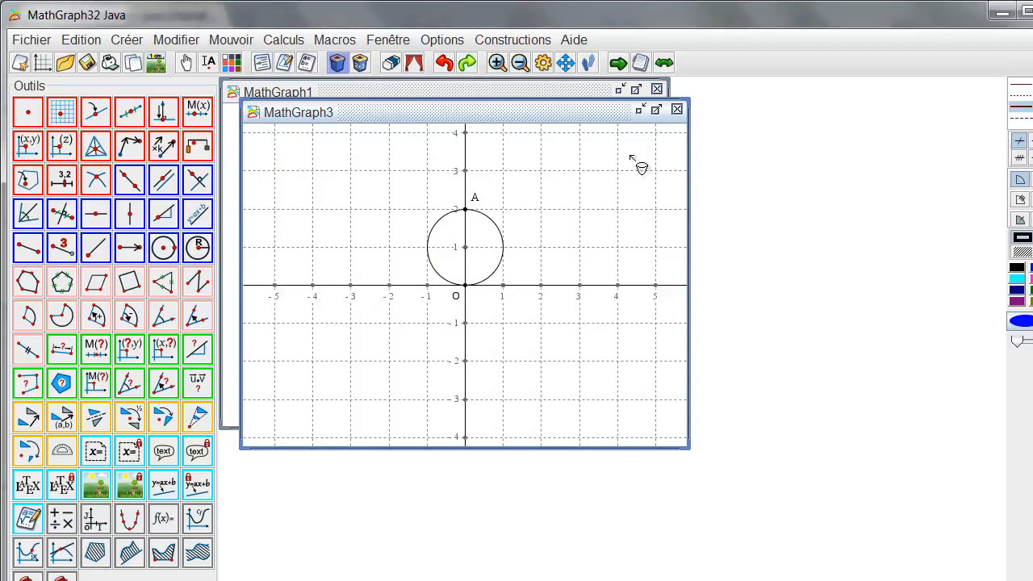
- Place a blue linked point on the circle's right side, below A, and name it K
{"action": "left_click", "coordinate": [96, 112]}
{"action": "left_click", "coordinate": [501, 237]}
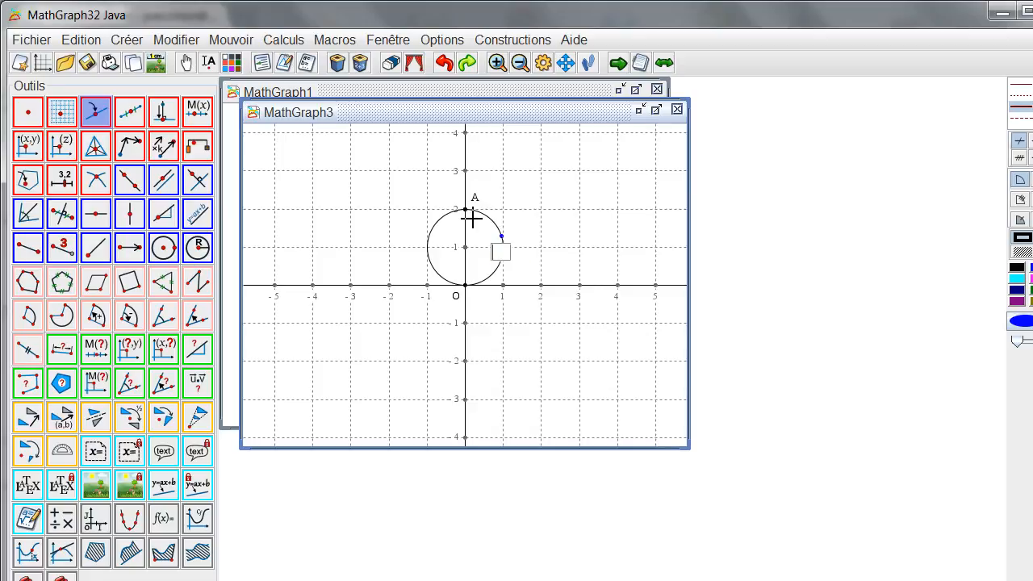
{"action": "left_click", "coordinate": [208, 65]}
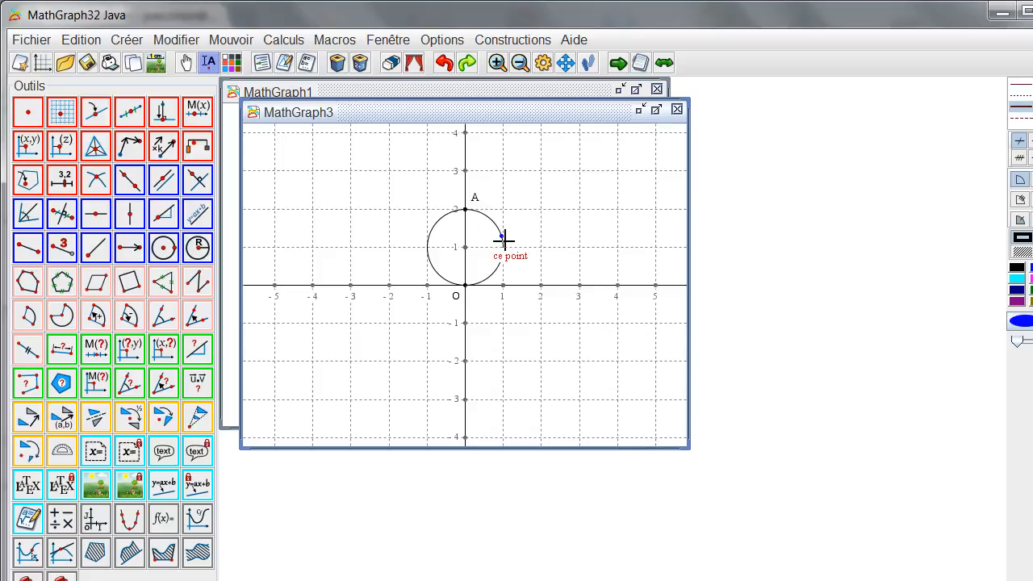
{"action": "left_click", "coordinate": [502, 238]}
{"action": "key", "text": "Return"}
- Draw a thin black line through A and K and mark its intersection with the x-axis as H
{"action": "left_click", "coordinate": [130, 180]}
{"action": "left_click", "coordinate": [467, 208]}
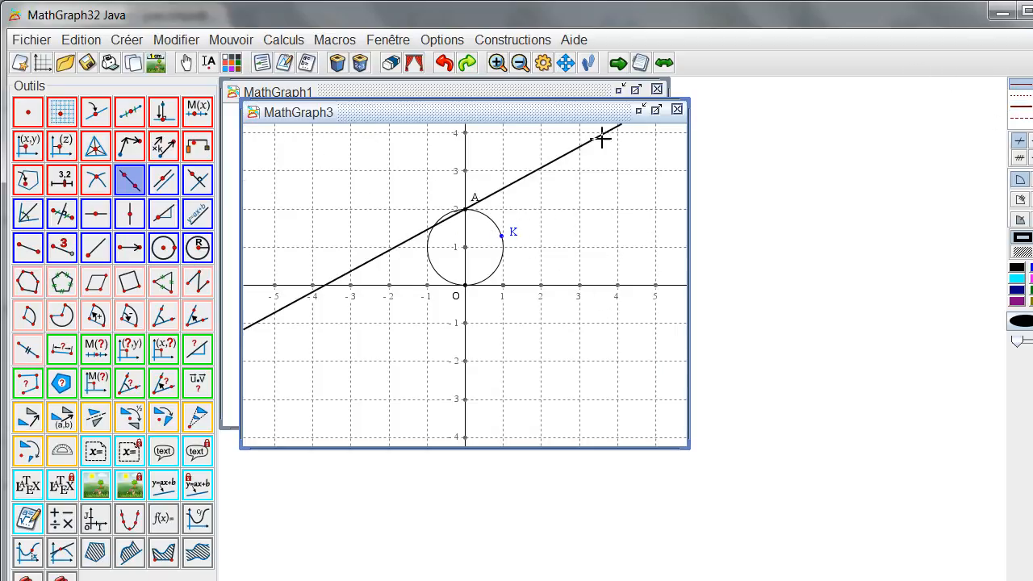
{"action": "left_click", "coordinate": [503, 235]}
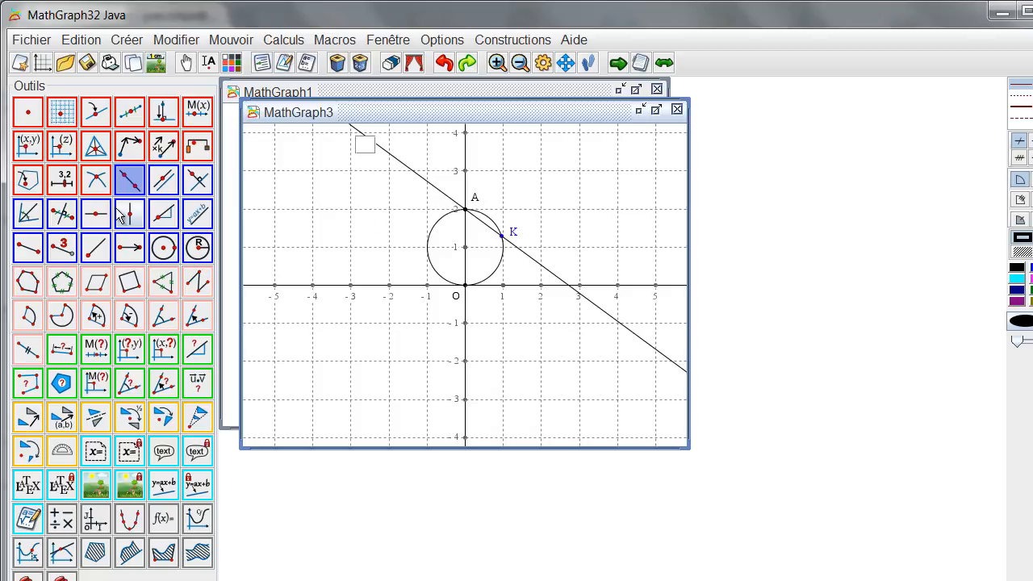
{"action": "left_click", "coordinate": [95, 180]}
{"action": "left_click", "coordinate": [567, 291]}
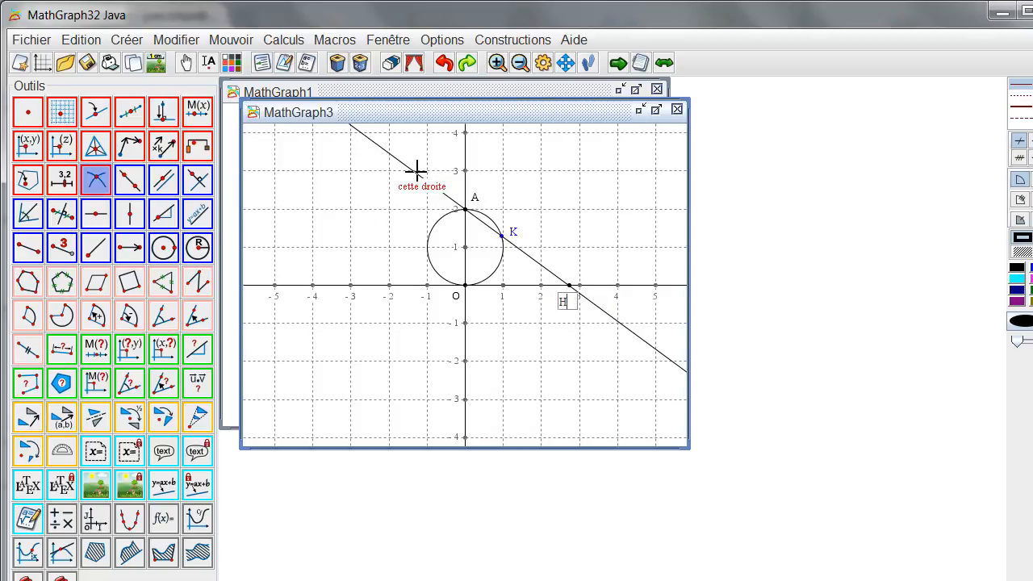
- Measure the abscissa of H and the ordinate of K in frame (O,I,J)
{"action": "left_click", "coordinate": [128, 352]}
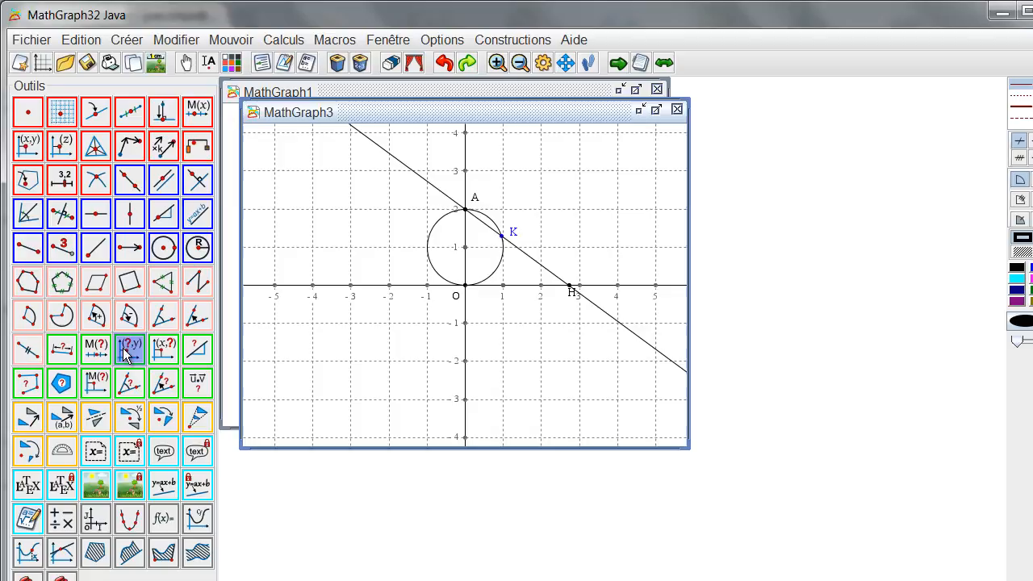
{"action": "left_click", "coordinate": [570, 286]}
{"action": "left_click", "coordinate": [547, 350]}
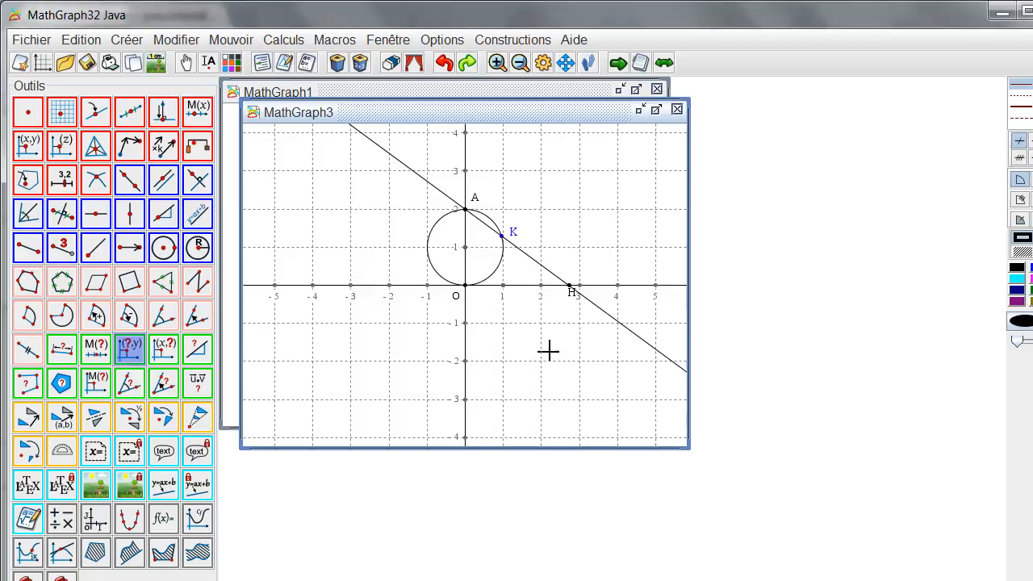
{"action": "left_click", "coordinate": [163, 352]}
{"action": "left_click", "coordinate": [502, 236]}
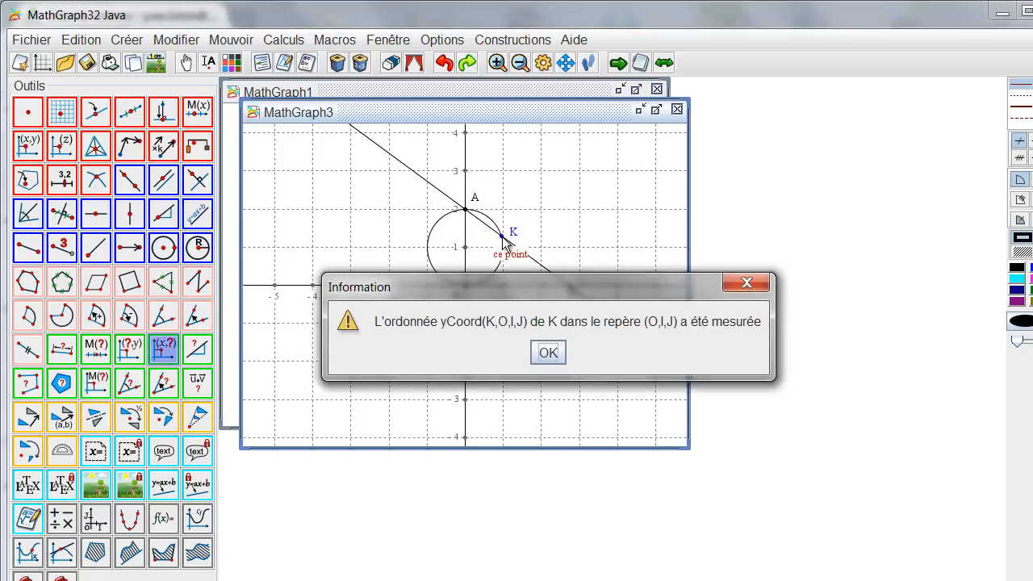
{"action": "left_click", "coordinate": [547, 352]}
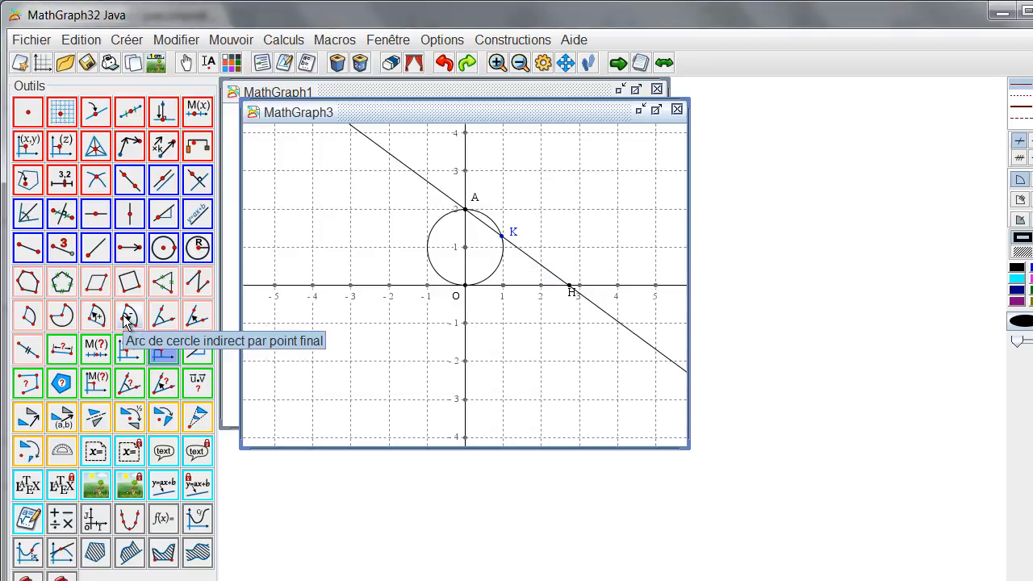
- Create point M with abscissa xCoord(H,O,I,J) and ordinate yCoord(K,O,I,J) in frame (O,I,J)
{"action": "left_click", "coordinate": [29, 149]}
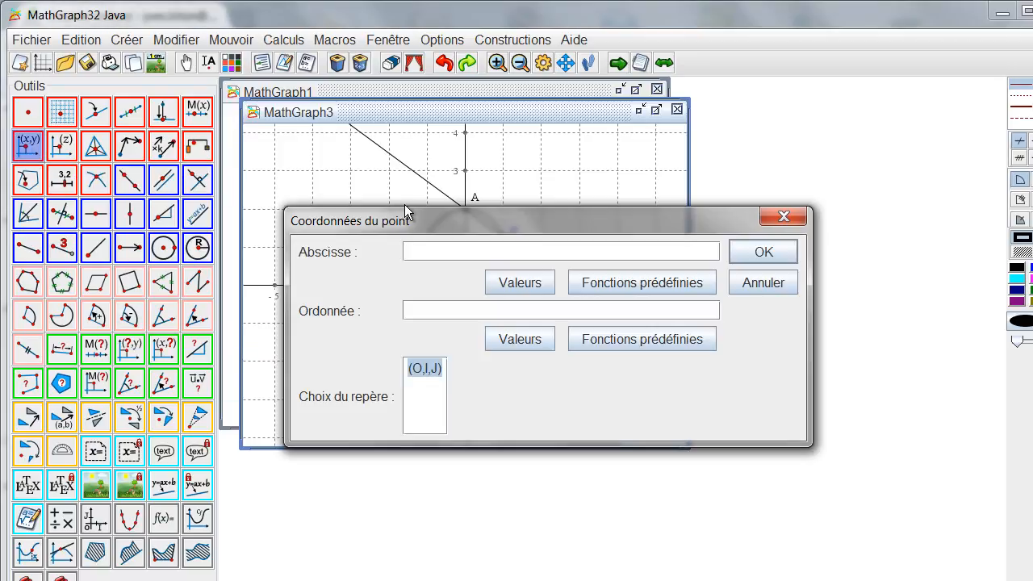
{"action": "left_click", "coordinate": [503, 283]}
{"action": "left_click", "coordinate": [453, 335]}
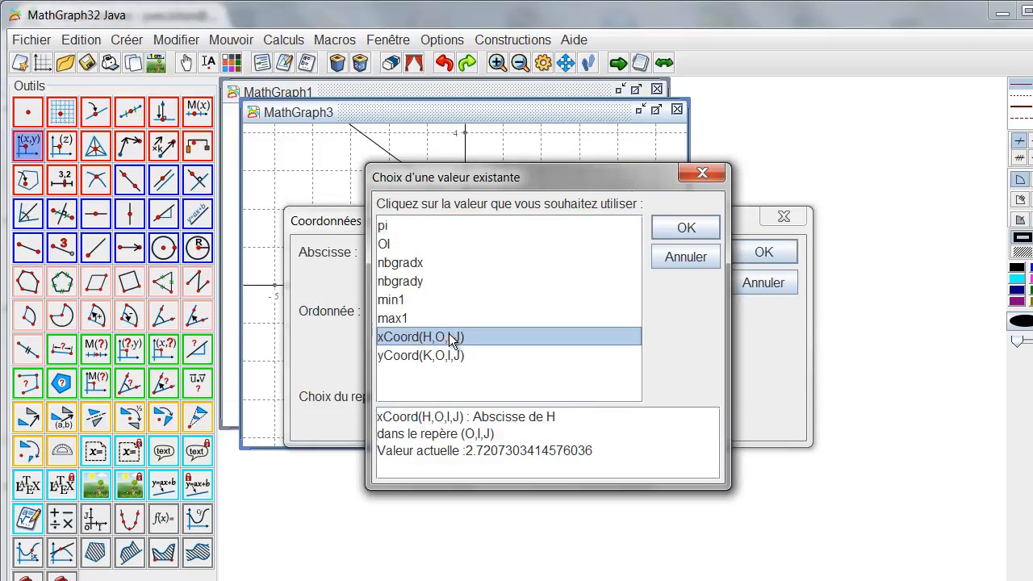
{"action": "left_click", "coordinate": [684, 231]}
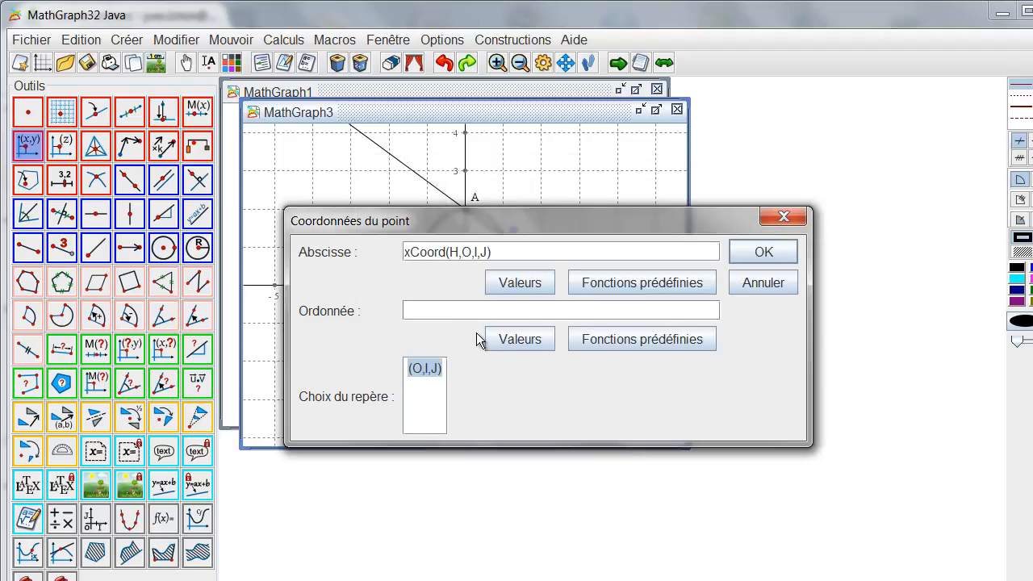
{"action": "left_click", "coordinate": [510, 338]}
{"action": "left_click", "coordinate": [460, 356]}
{"action": "left_click", "coordinate": [688, 230]}
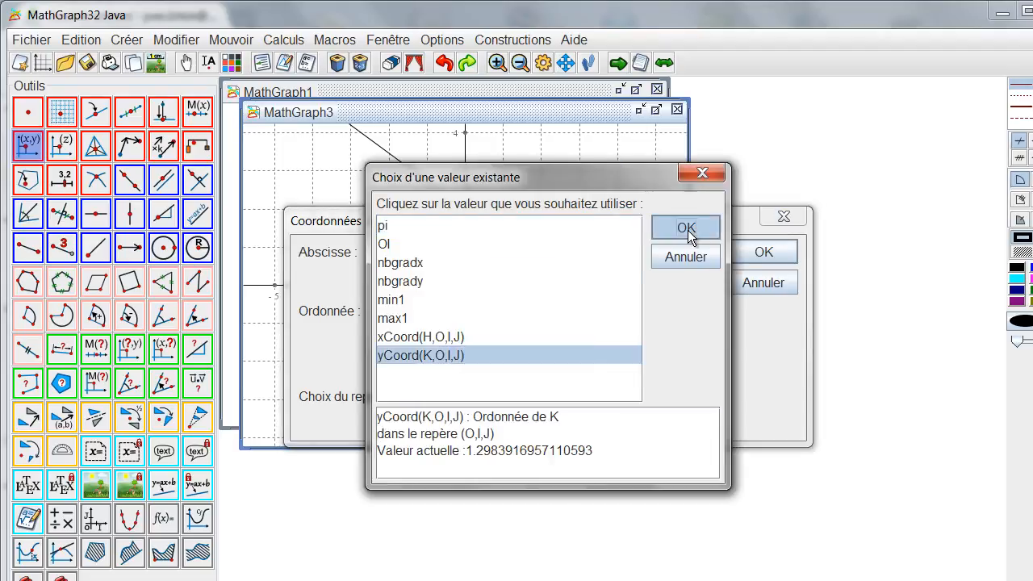
{"action": "left_click", "coordinate": [746, 249]}
{"action": "type", "text": "M"}
{"action": "key", "text": "Return"}
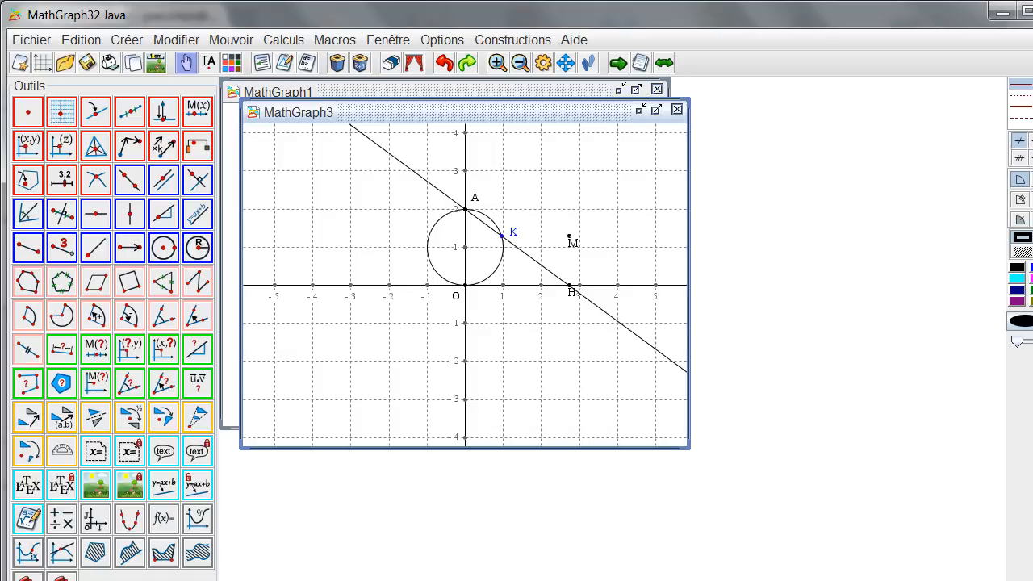
- Trace the locus of M as K moves on the circle, as a thick blue line with 50 points
{"action": "left_click", "coordinate": [1018, 106]}
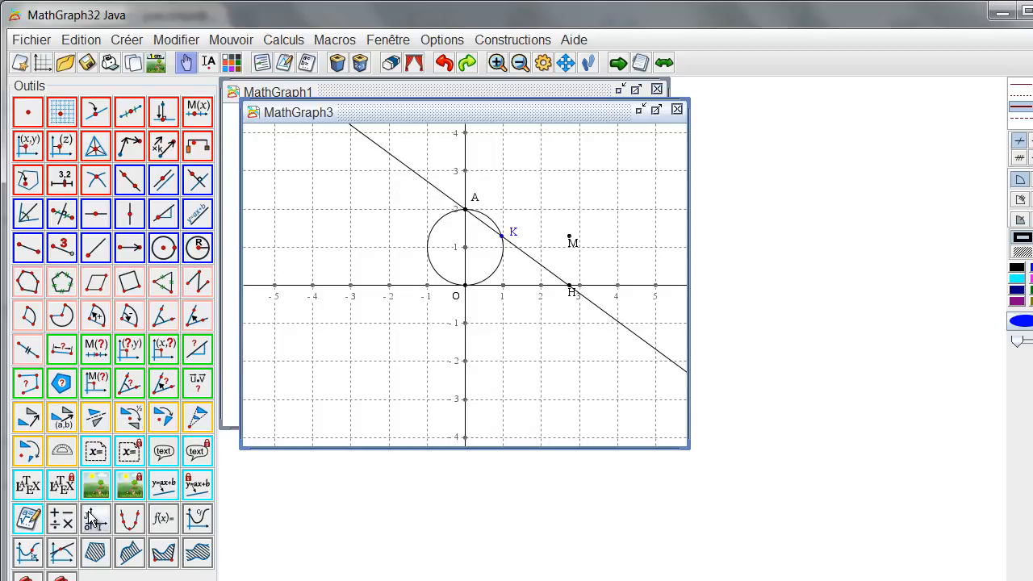
{"action": "left_click", "coordinate": [123, 522]}
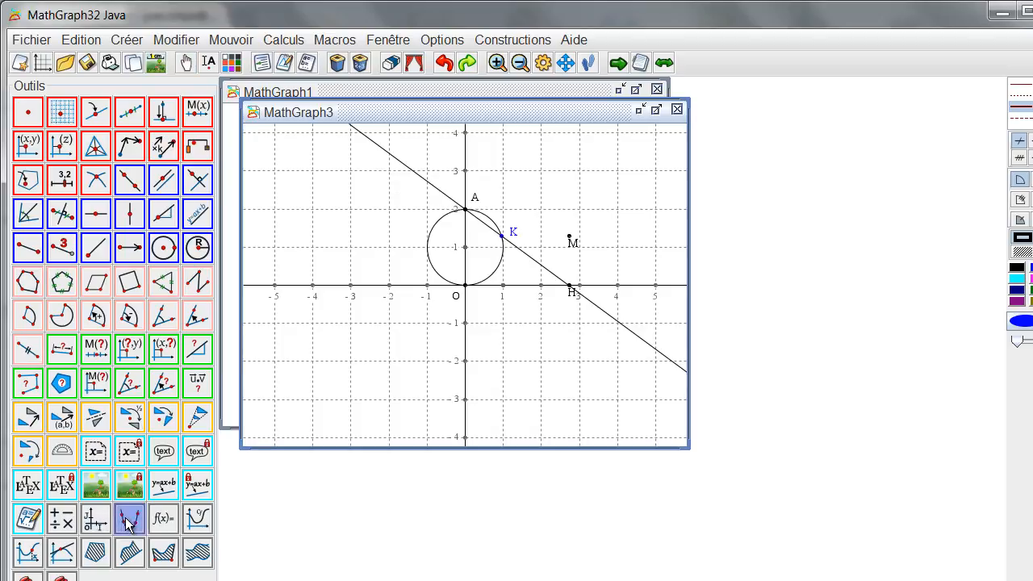
{"action": "left_click", "coordinate": [571, 237]}
{"action": "left_click", "coordinate": [502, 234]}
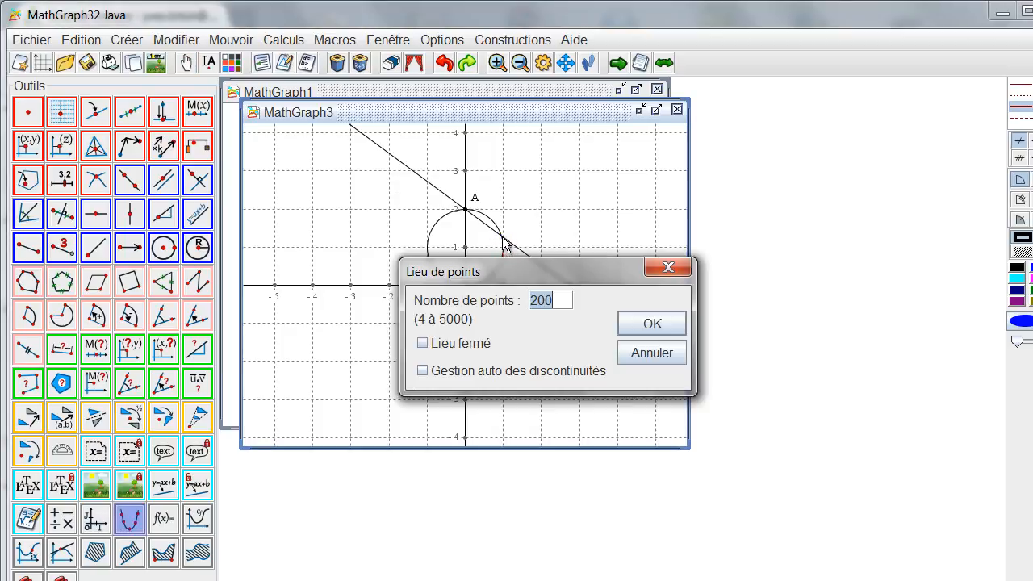
{"action": "type", "text": "5"}
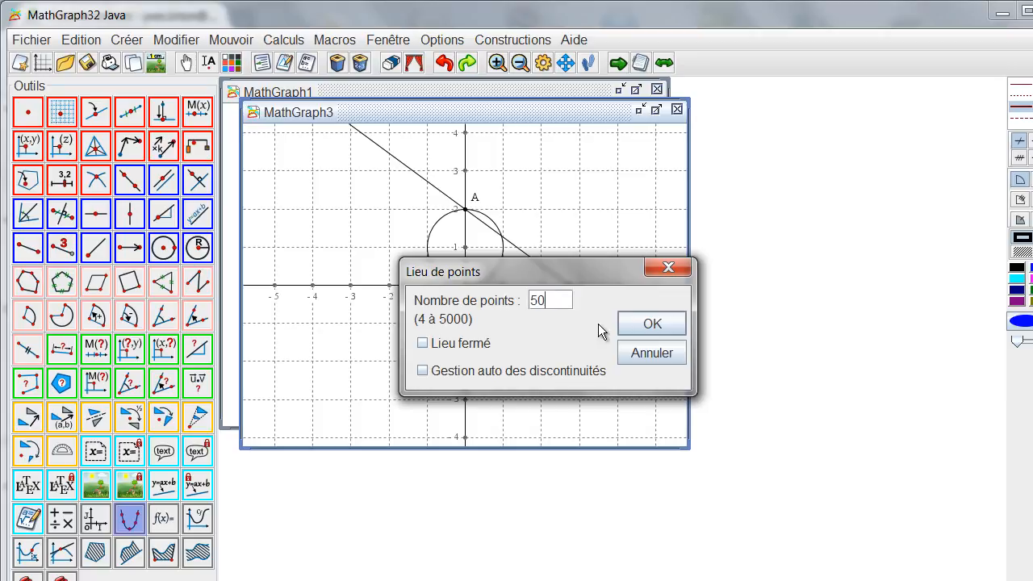
{"action": "left_click", "coordinate": [631, 323]}
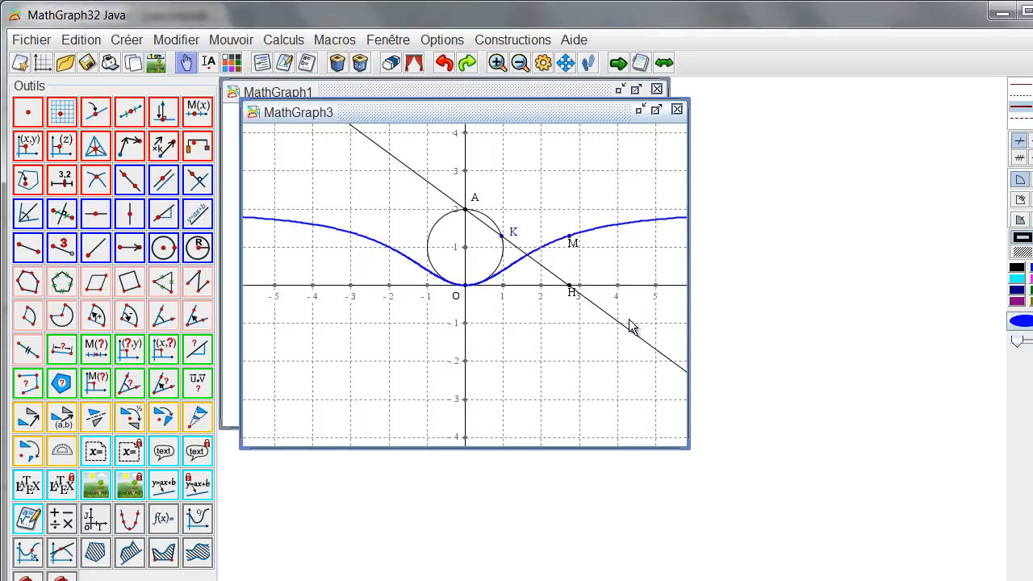